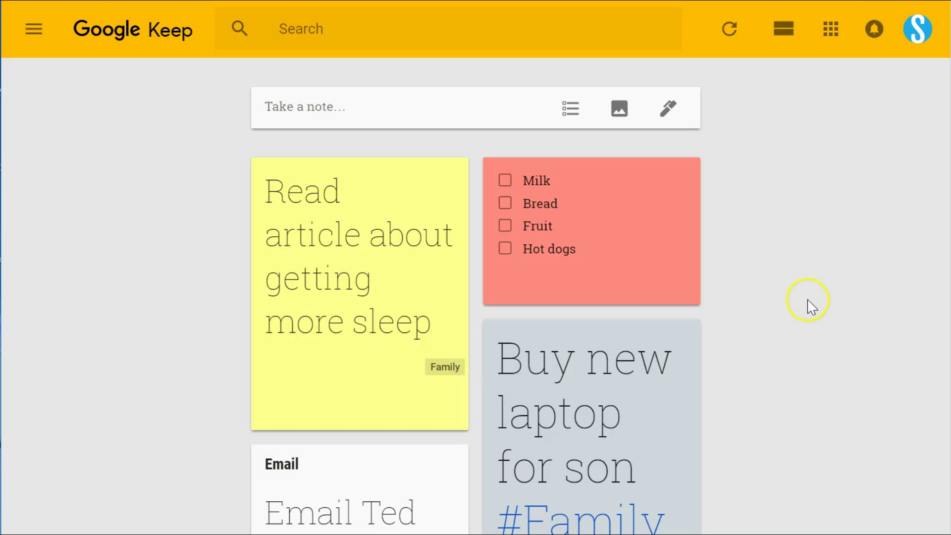
Look through the saved notes on the board, from the first note to the last.
scroll(806, 298, "down", 10)
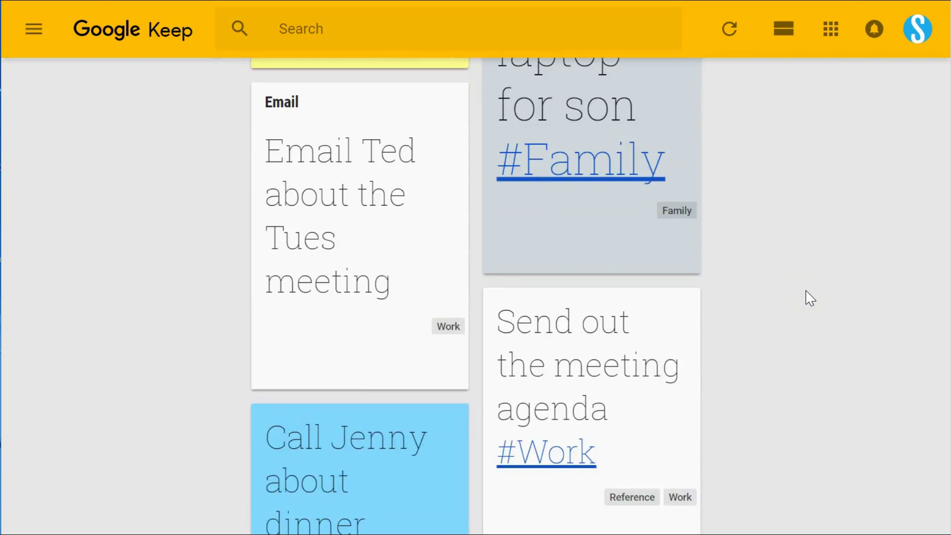
scroll(807, 297, "up", 10)
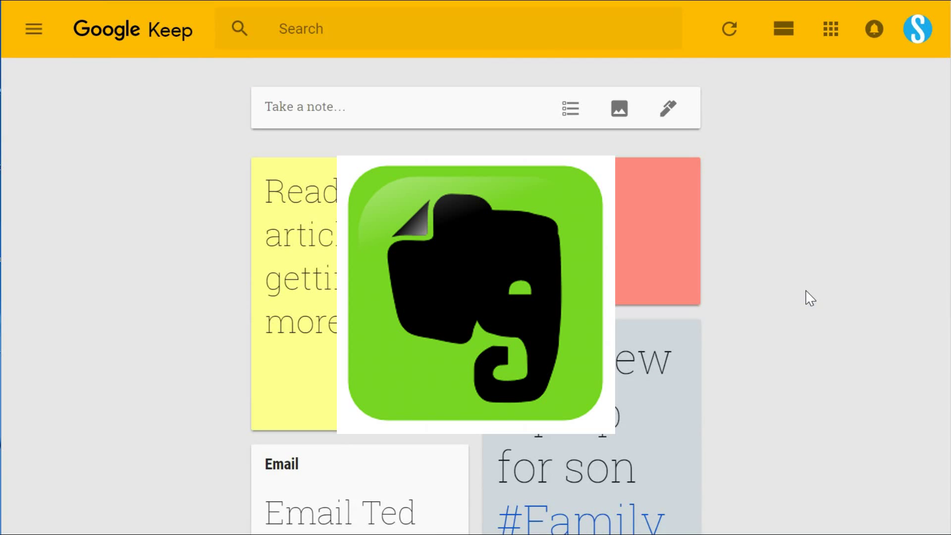
scroll(810, 297, "down", 5)
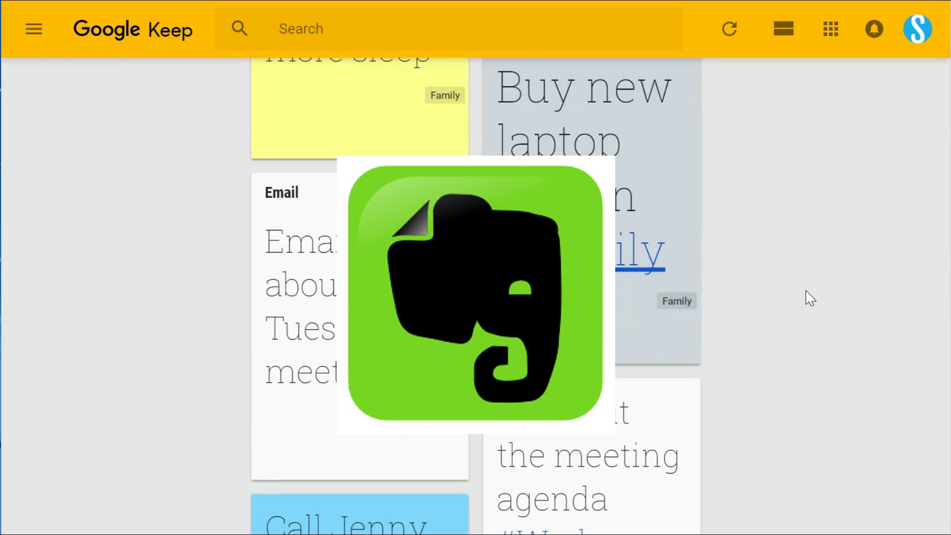
scroll(811, 297, "down", 7)
scroll(810, 298, "up", 11)
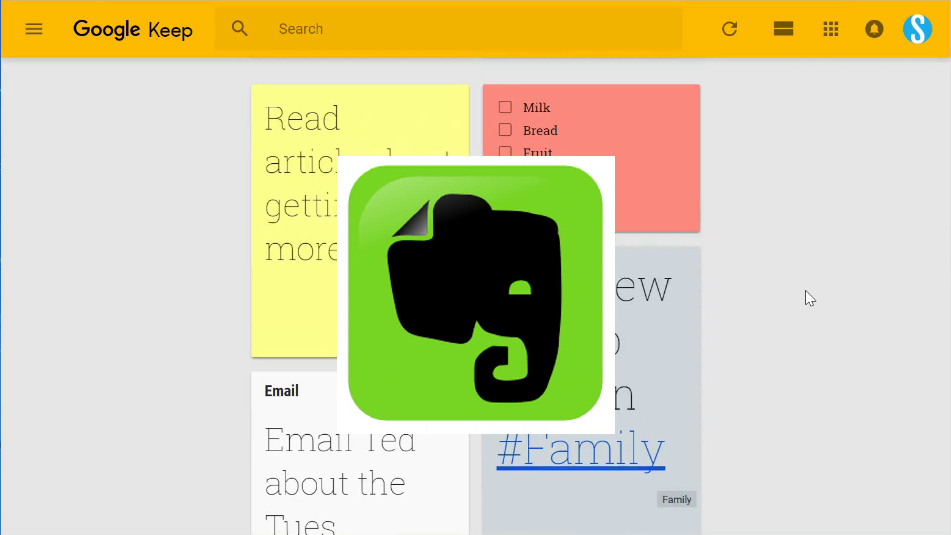
scroll(810, 298, "up", 2)
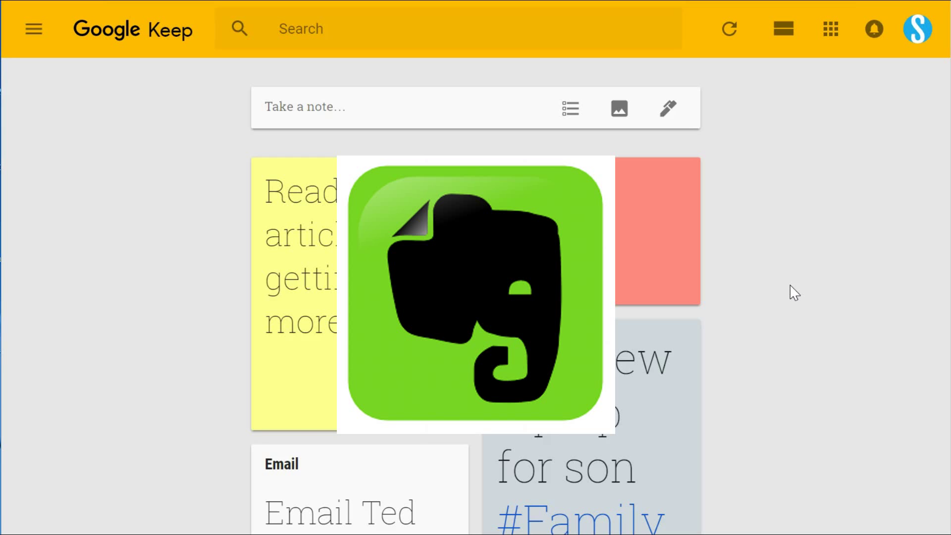
scroll(795, 293, "down", 12)
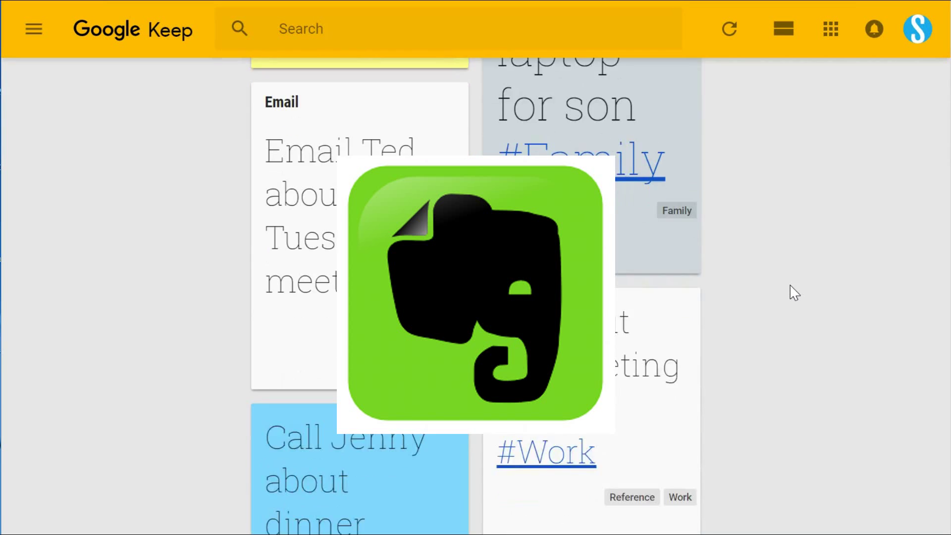
scroll(794, 293, "up", 12)
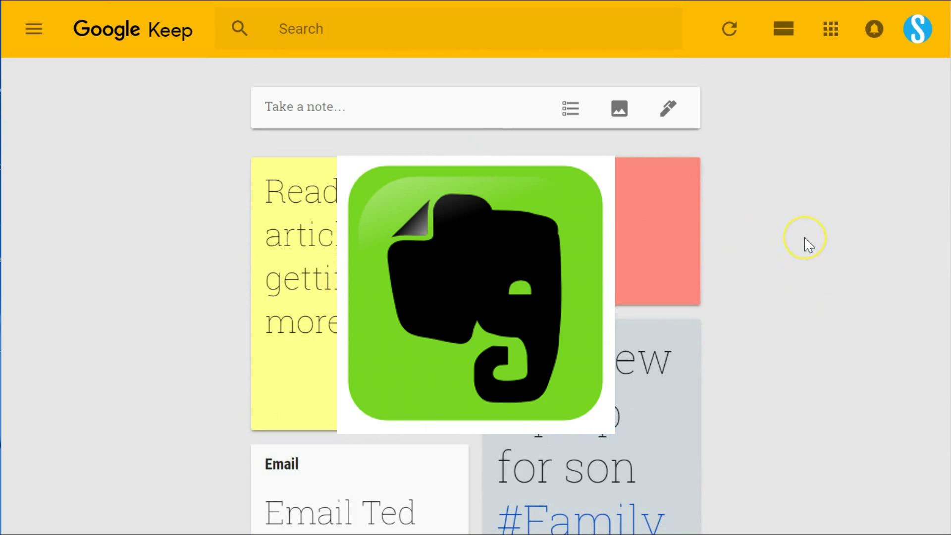
scroll(807, 243, "down", 9)
scroll(807, 243, "up", 9)
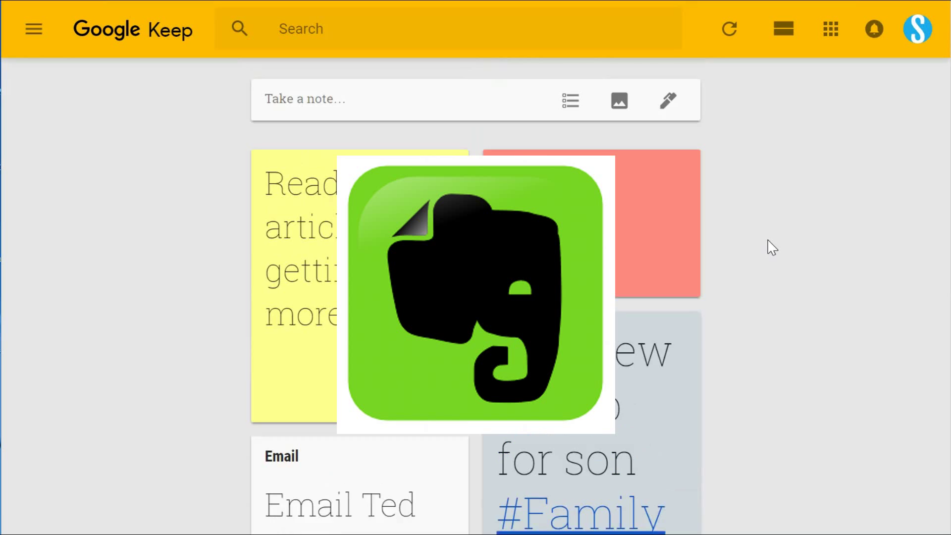
left_click(778, 232)
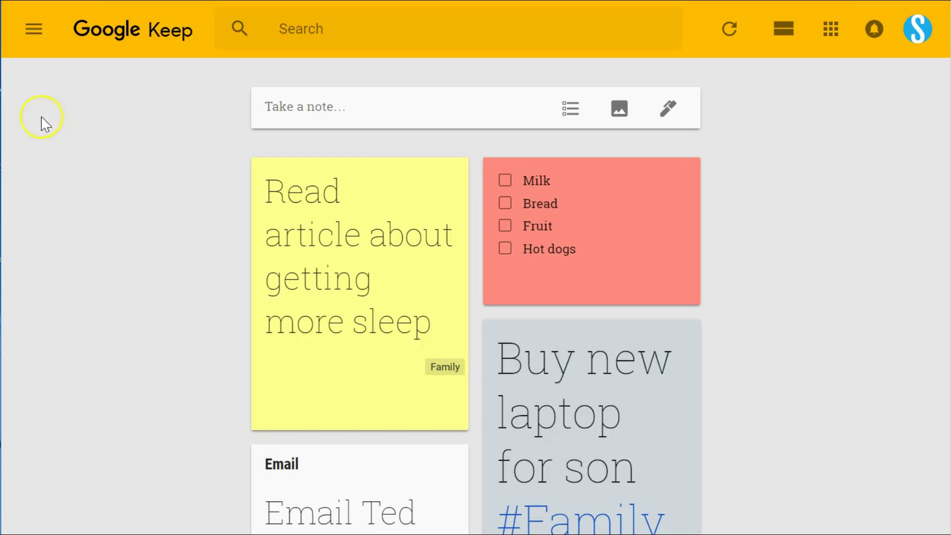
Show the main menu with the label list and look over the labelled notes beside it.
left_click(34, 29)
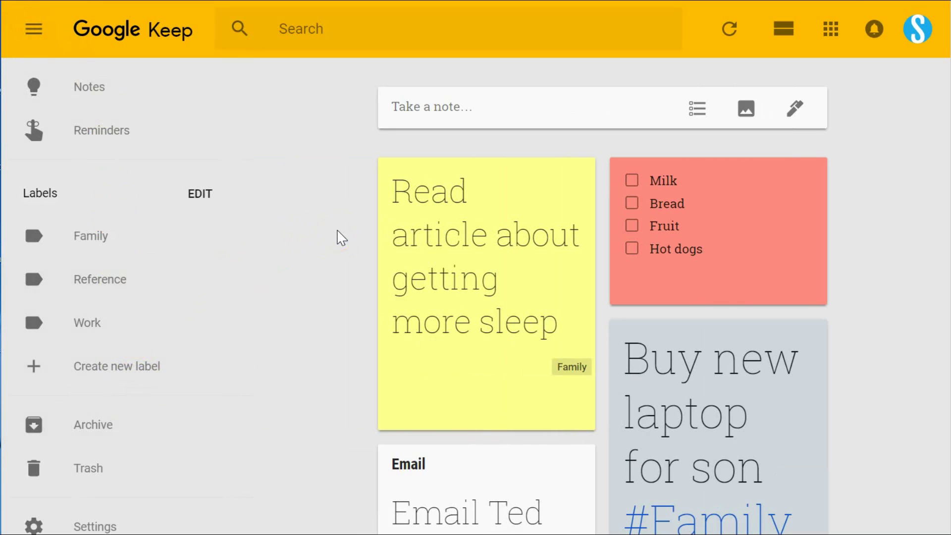
scroll(704, 418, "down", 5)
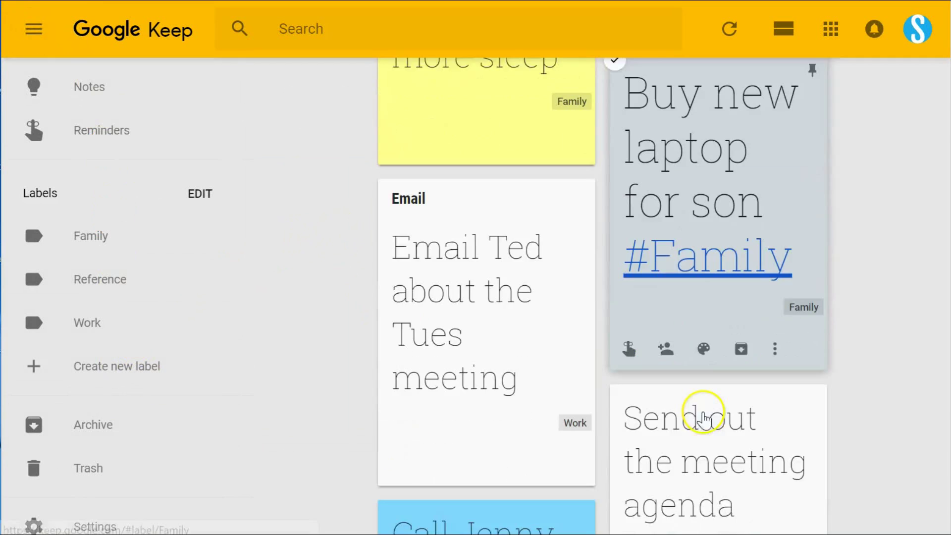
scroll(703, 414, "down", 7)
scroll(703, 416, "up", 12)
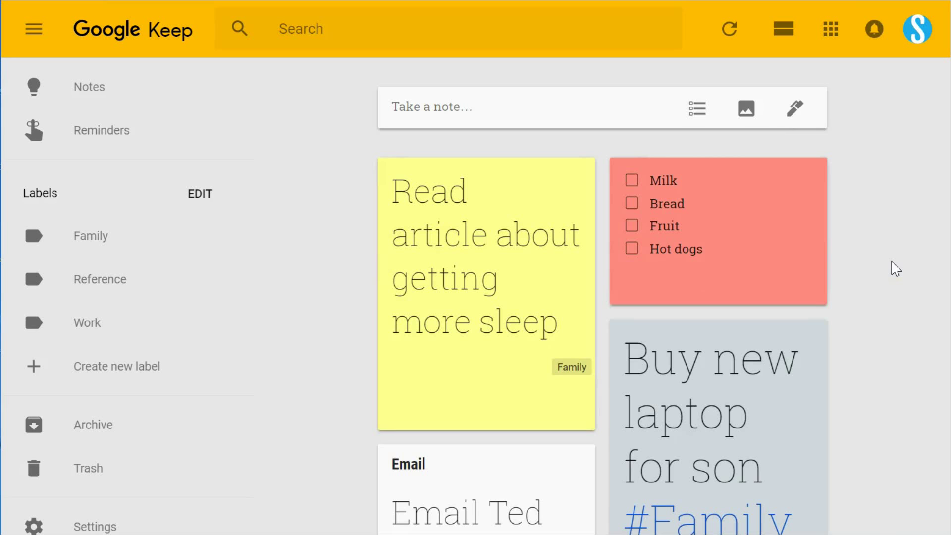
scroll(896, 269, "down", 10)
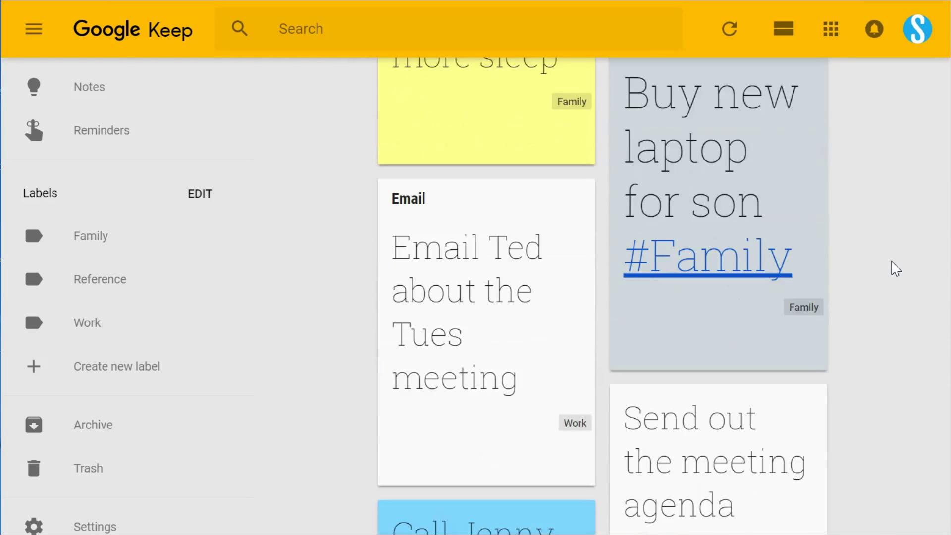
scroll(895, 269, "up", 10)
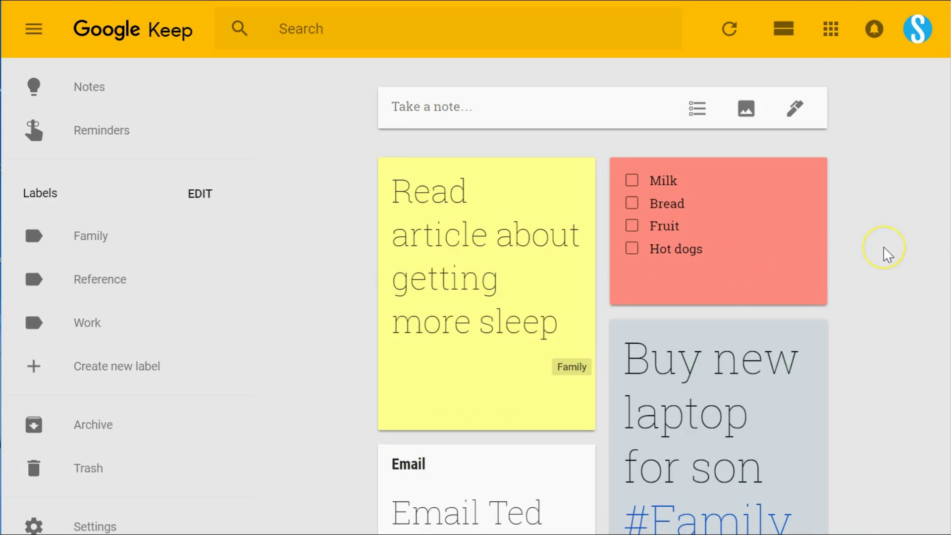
scroll(886, 254, "down", 5)
scroll(888, 255, "up", 5)
scroll(884, 268, "down", 12)
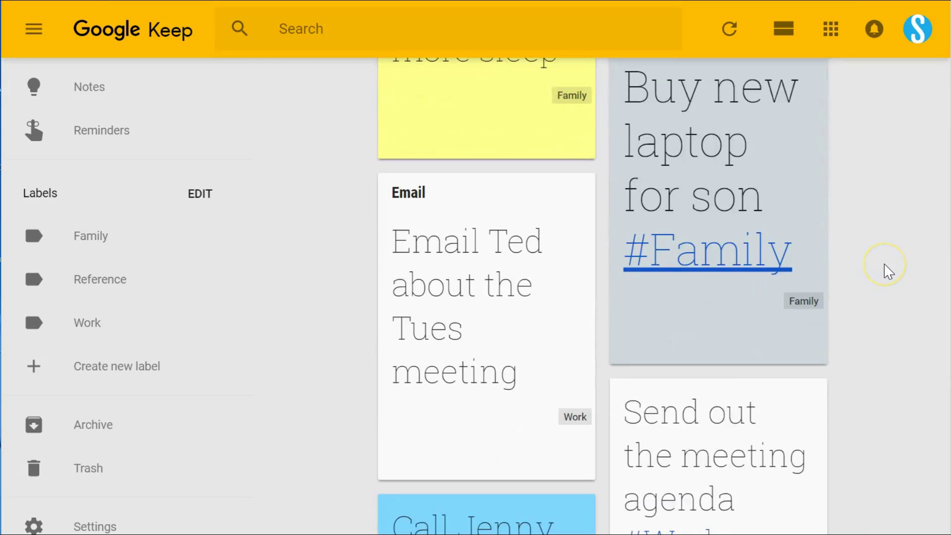
scroll(889, 272, "up", 10)
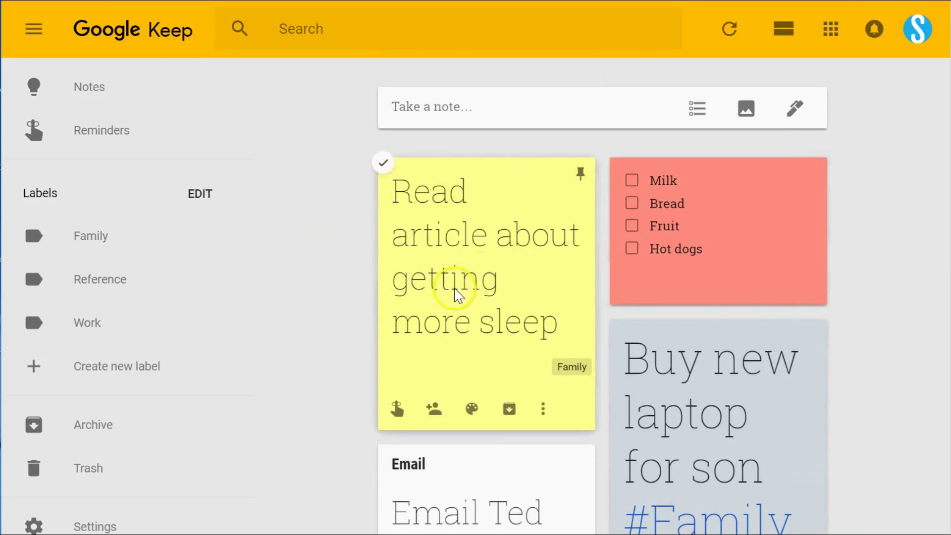
scroll(459, 292, "down", 3)
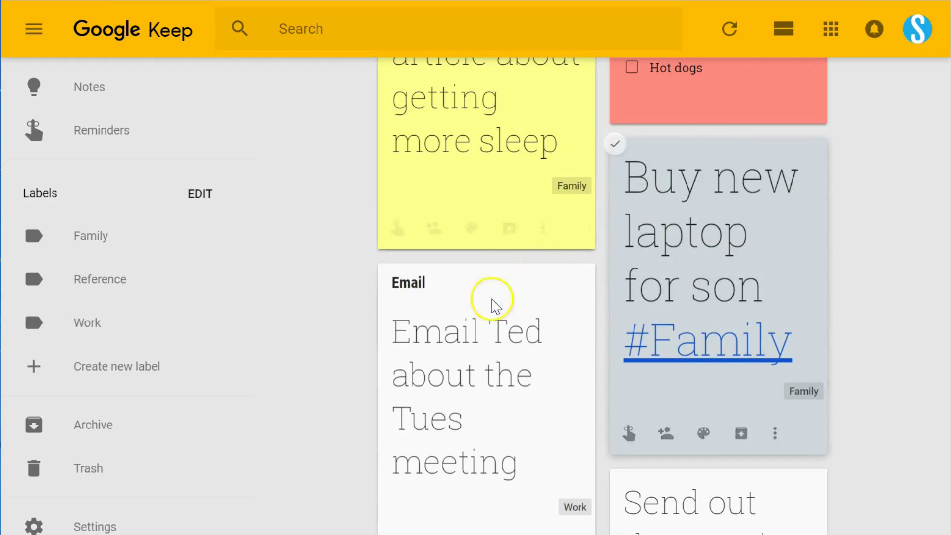
scroll(537, 342, "up", 3)
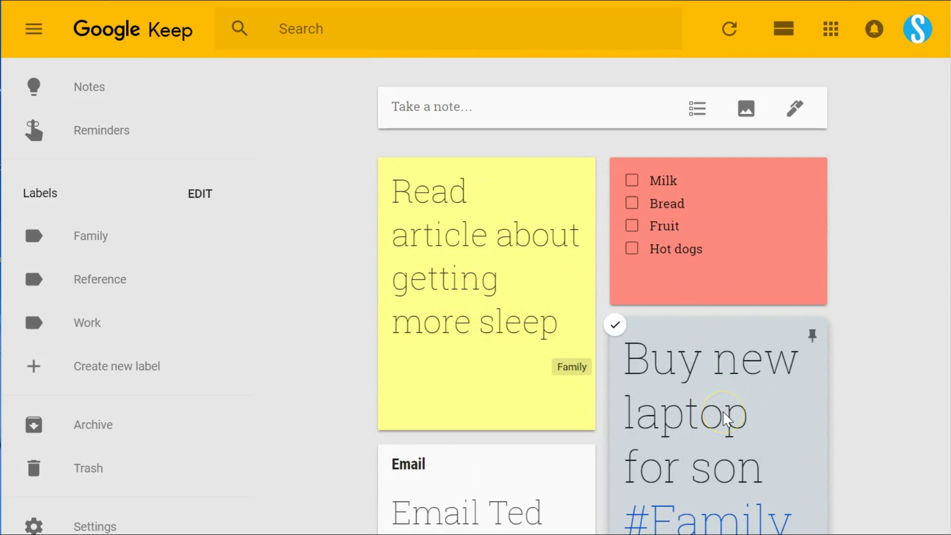
scroll(727, 417, "down", 3)
scroll(727, 420, "down", 8)
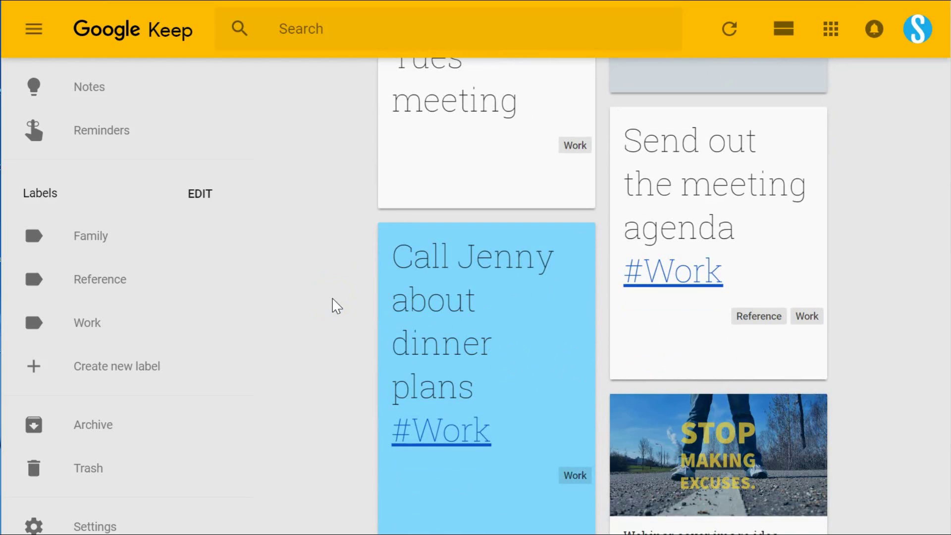
scroll(336, 306, "up", 4)
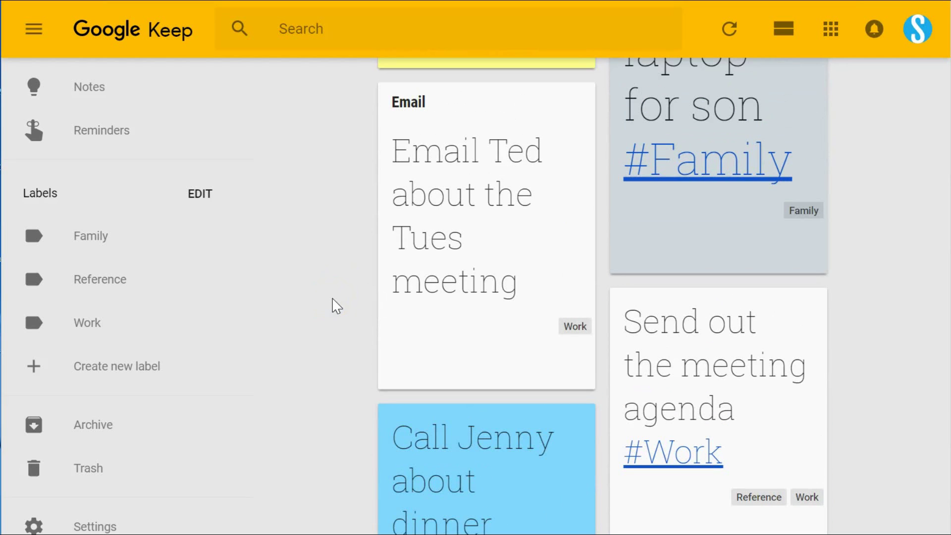
scroll(336, 306, "up", 8)
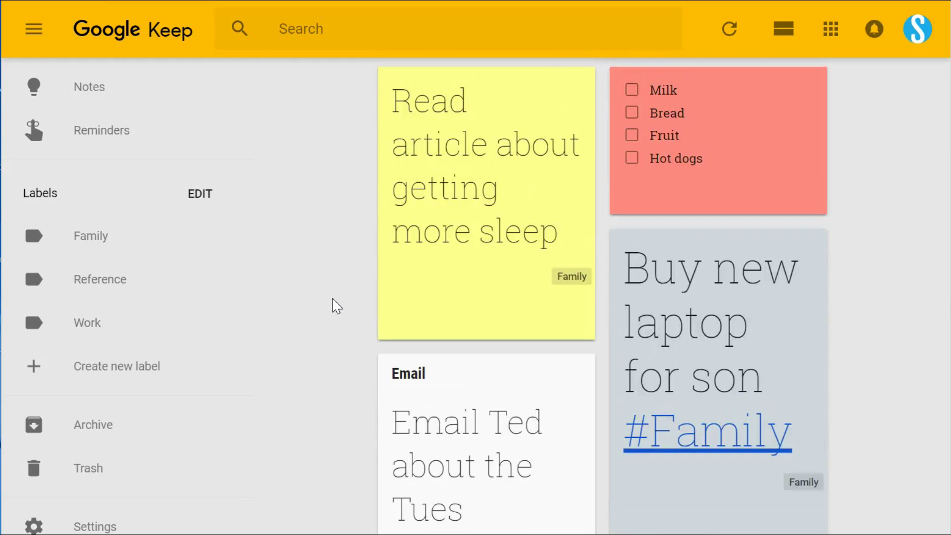
scroll(337, 306, "down", 8)
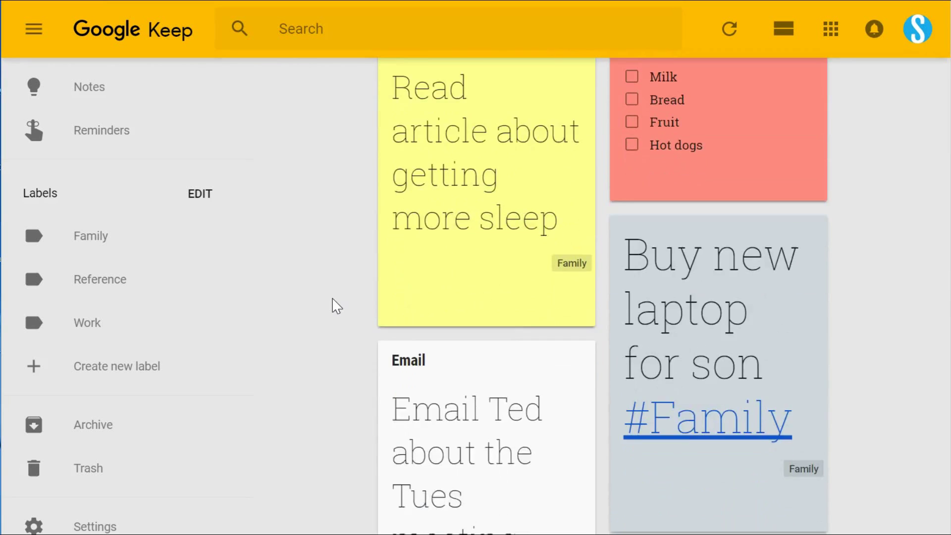
scroll(337, 306, "up", 8)
scroll(337, 306, "up", 1)
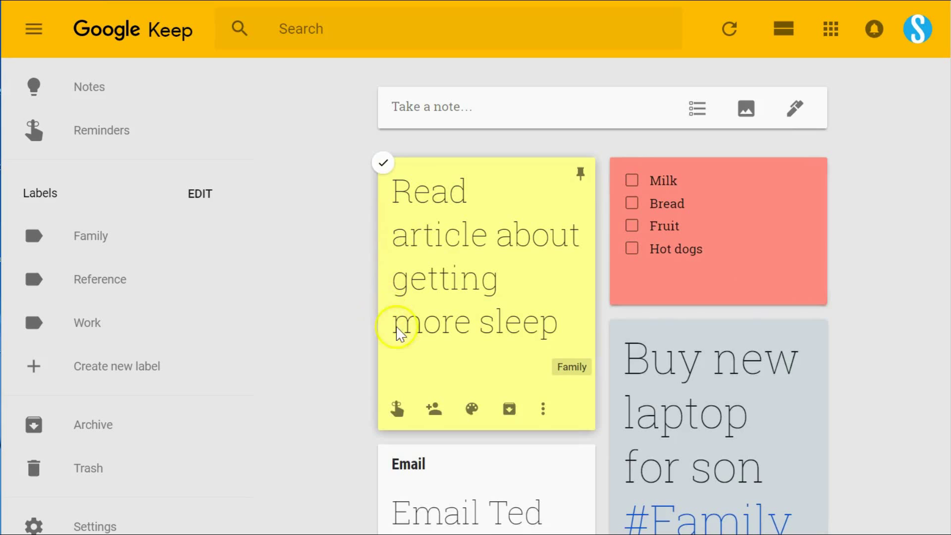
scroll(398, 335, "down", 5)
scroll(406, 337, "up", 5)
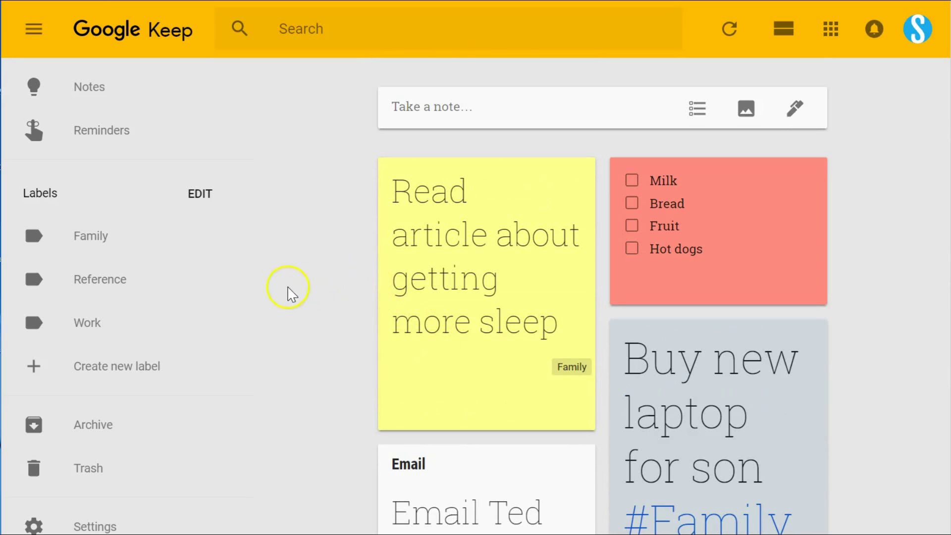
mouse_move(769, 246)
scroll(851, 206, "down", 5)
scroll(853, 208, "up", 5)
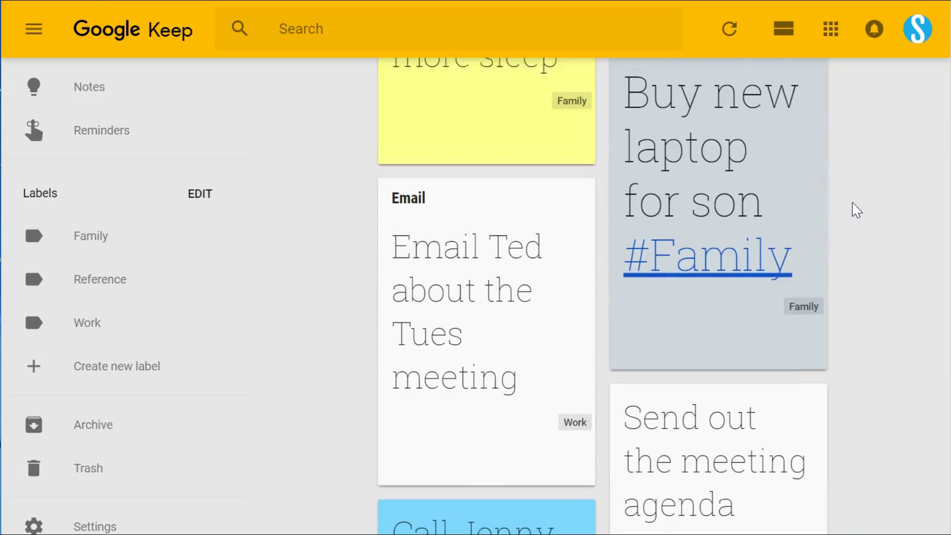
Create an untitled text note reading "Really quick" and save it to the board.
scroll(857, 211, "up", 1)
left_click(471, 111)
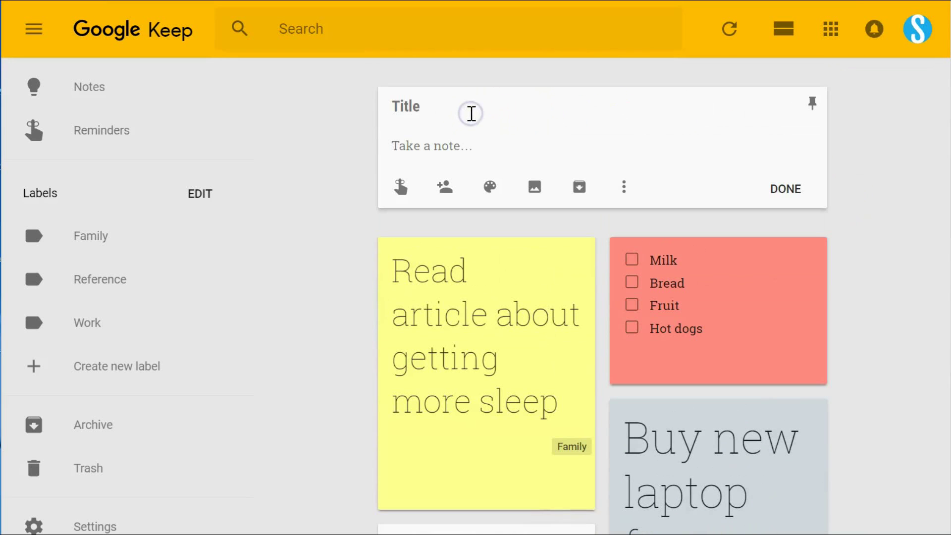
type("Reall")
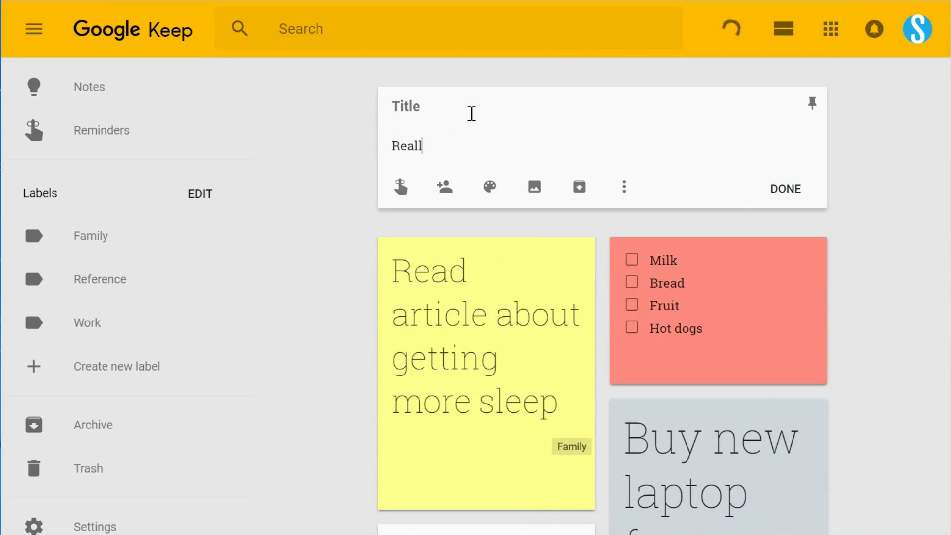
type("y quick")
left_click(788, 188)
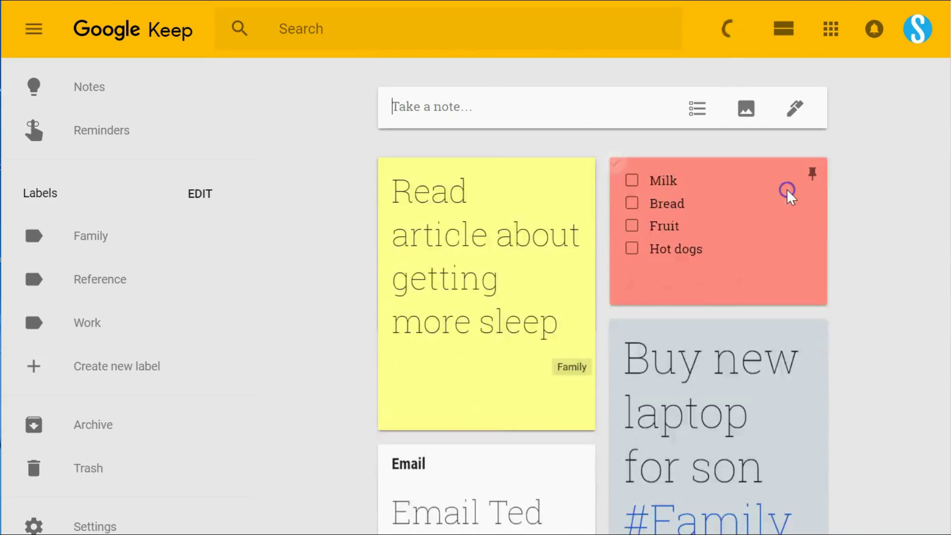
Check where the new note sits on the board and look through the remaining notes down to the image note.
scroll(891, 291, "down", 7)
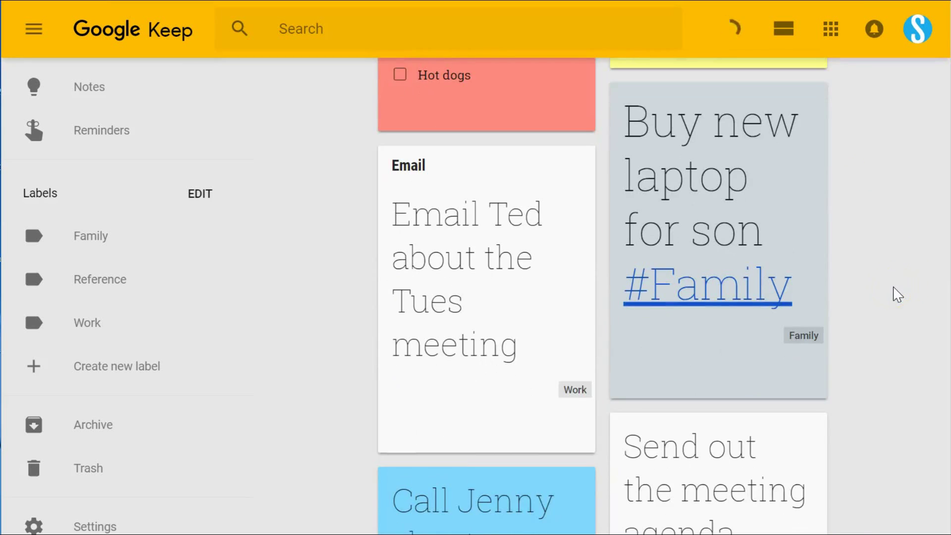
scroll(891, 291, "up", 7)
left_click(877, 293)
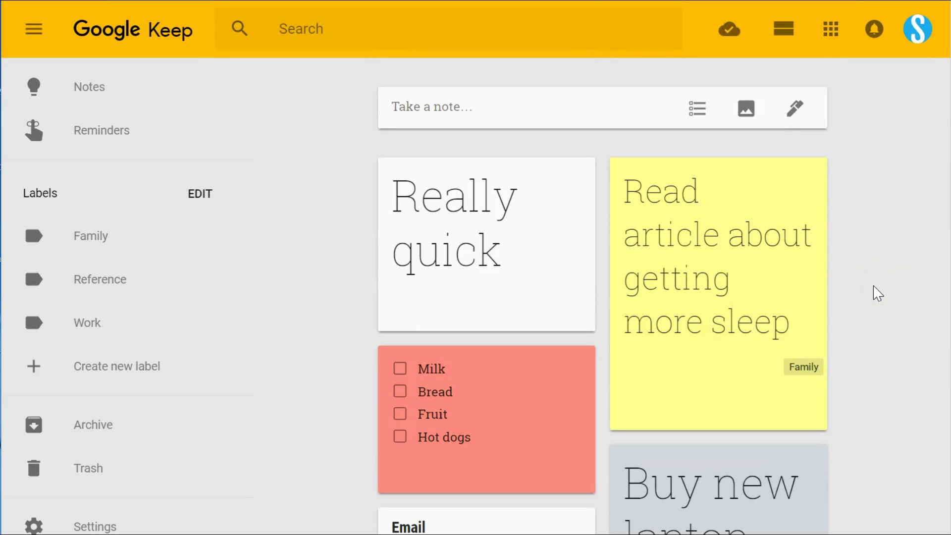
scroll(720, 322, "down", 7)
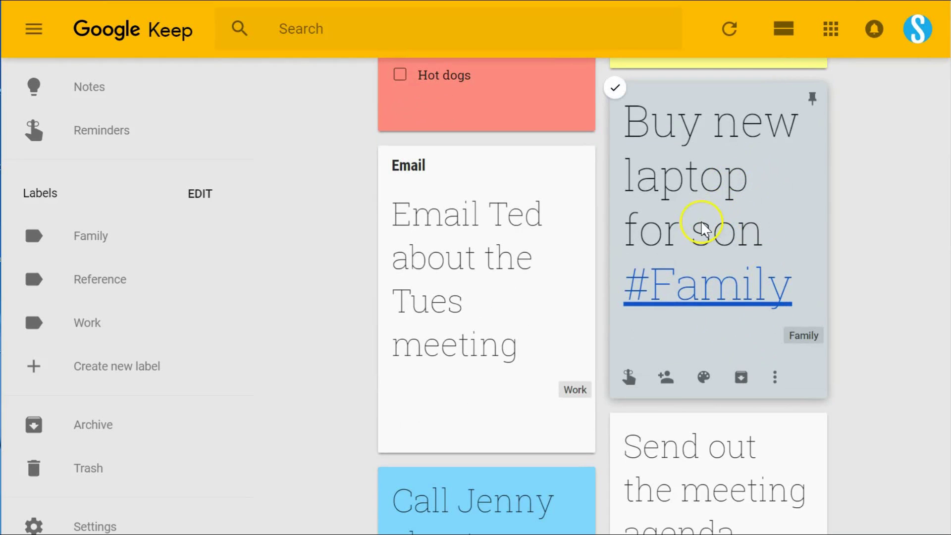
scroll(508, 280, "down", 5)
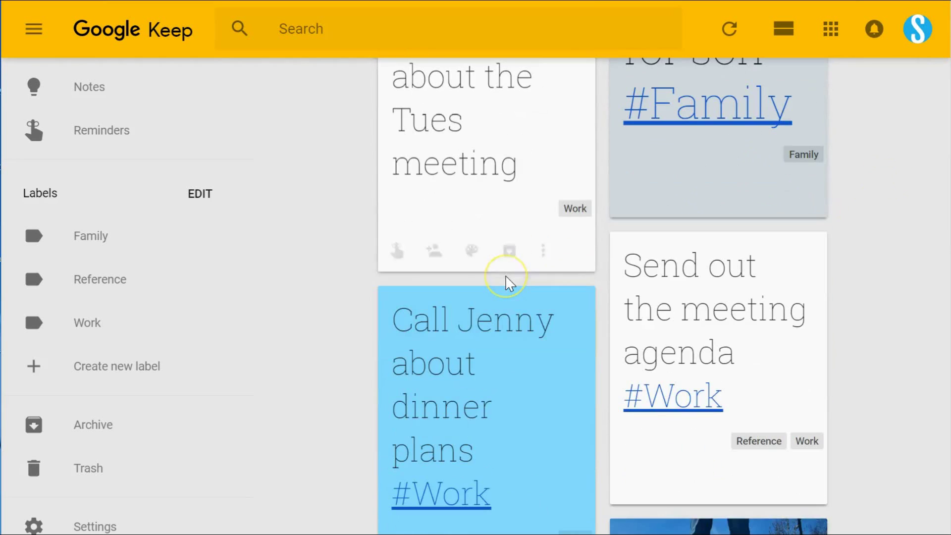
scroll(505, 272, "down", 3)
scroll(504, 263, "up", 15)
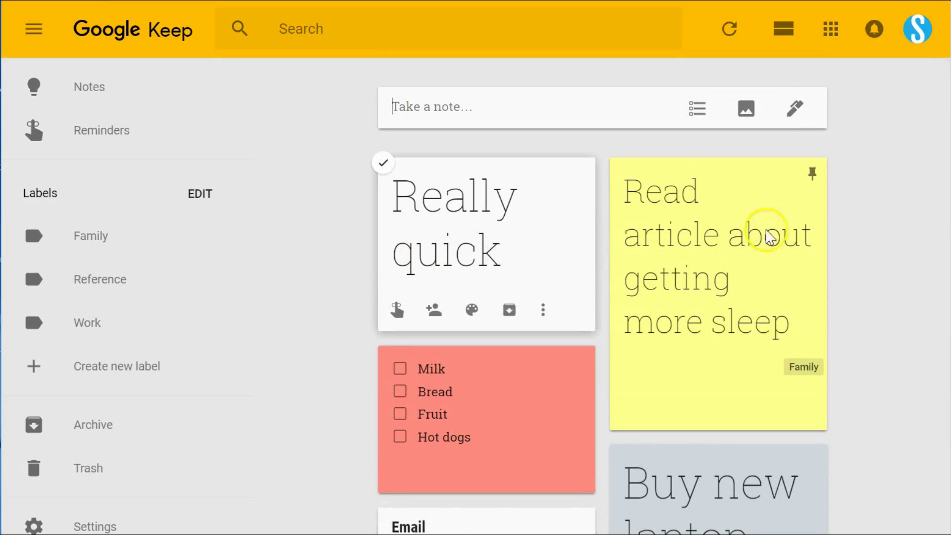
scroll(890, 241, "down", 9)
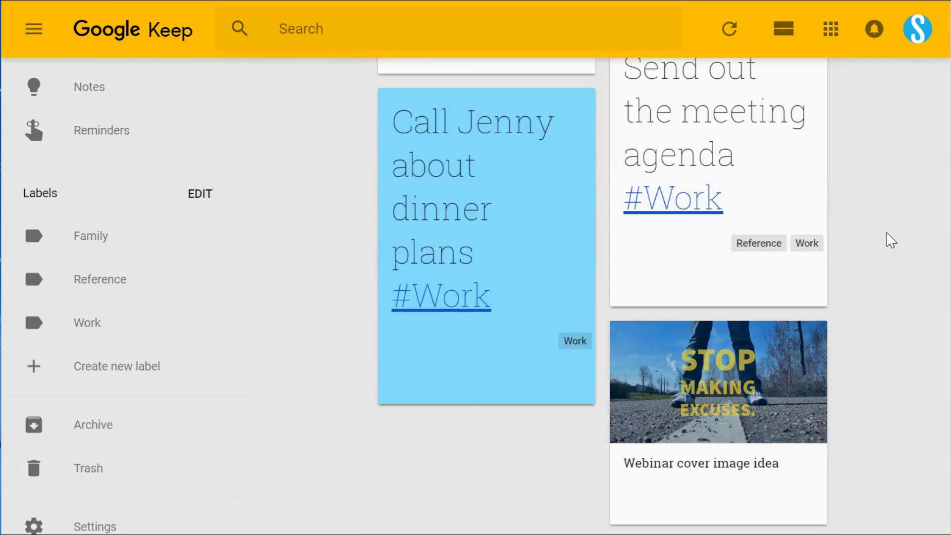
scroll(891, 241, "up", 10)
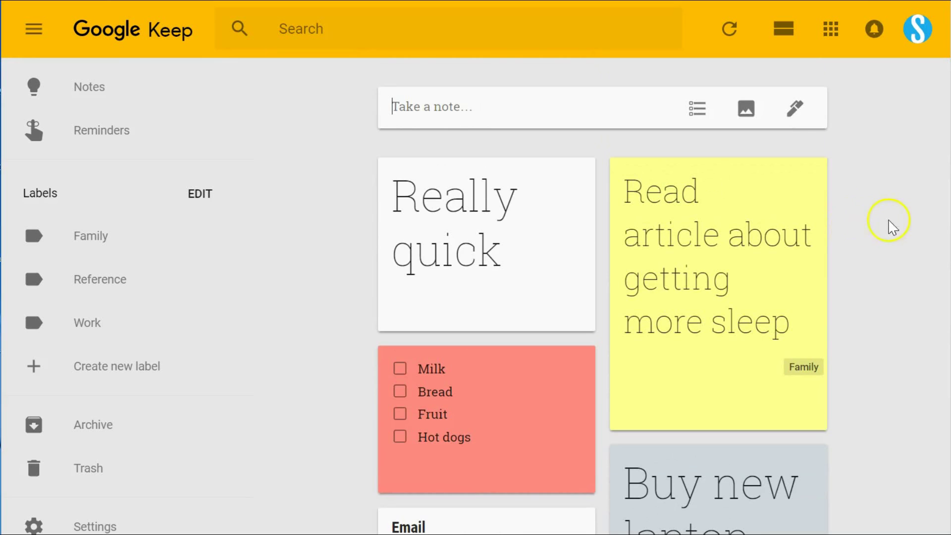
View only the notes labelled Family, and return to the full board of notes.
left_click(415, 120)
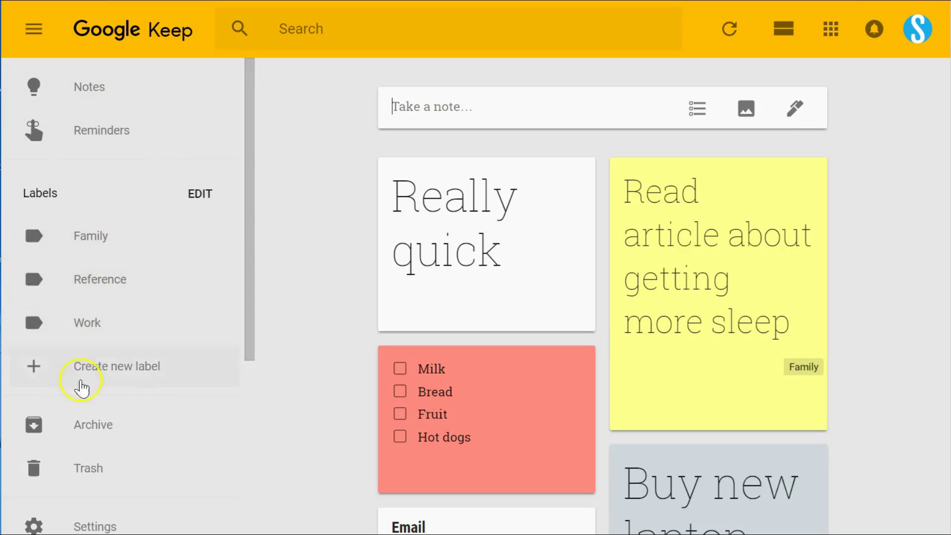
left_click(97, 240)
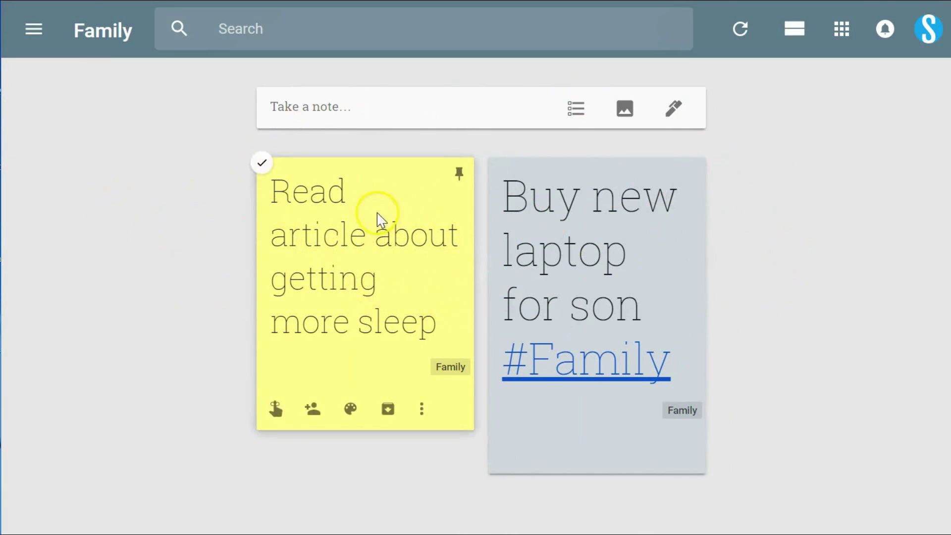
left_click(33, 28)
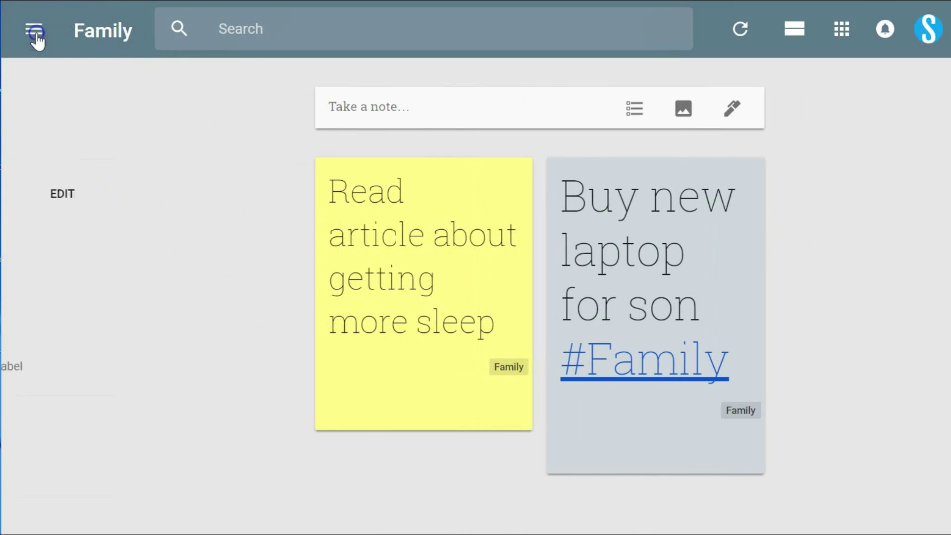
left_click(95, 94)
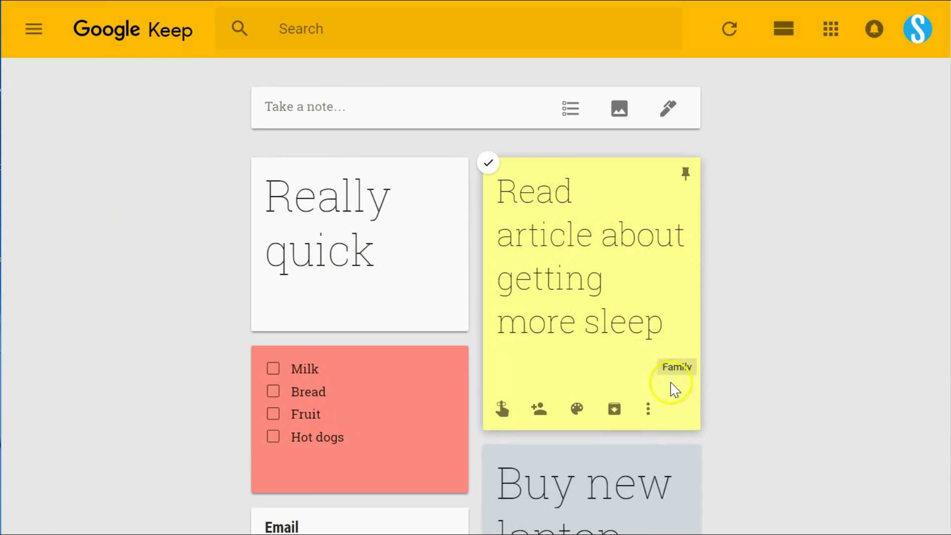
Add the Reference label to the yellow note about reading an article on sleep.
left_click(648, 410)
left_click(682, 324)
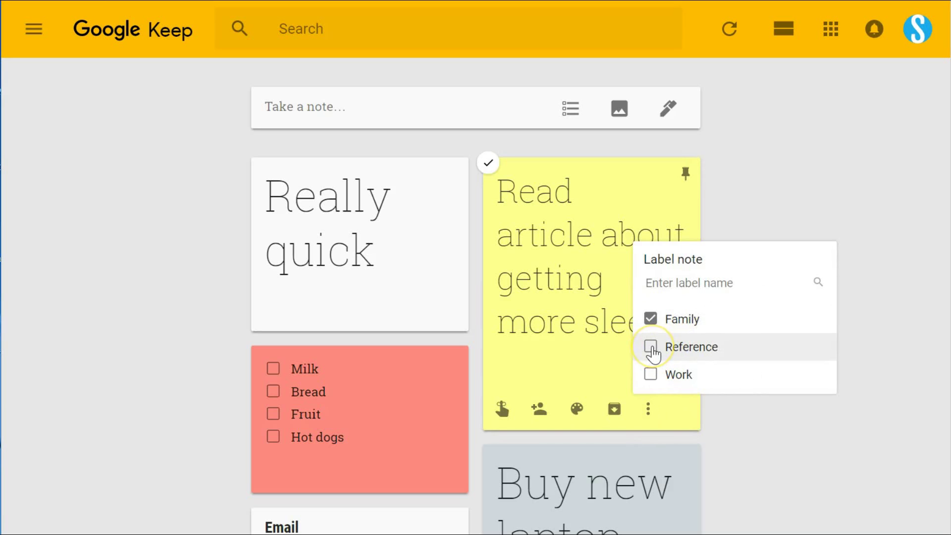
left_click(652, 349)
left_click(876, 303)
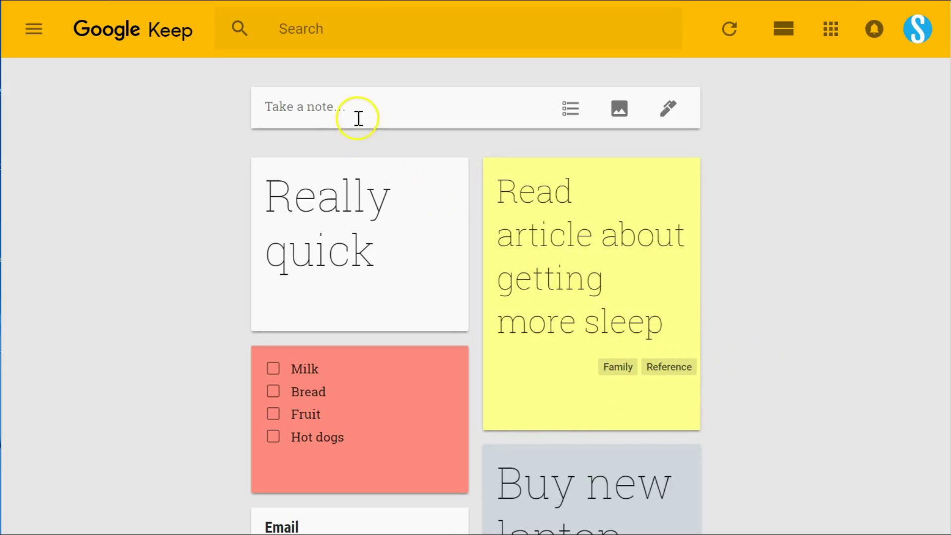
Create an untitled note reading "New note #Work", assigning the existing Work label through the hashtag, and save it.
left_click(344, 108)
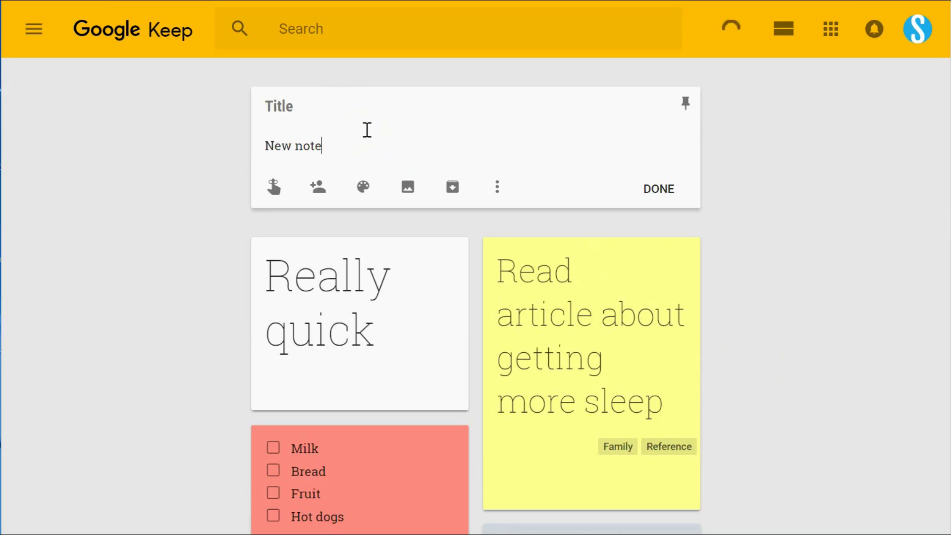
type("New note #")
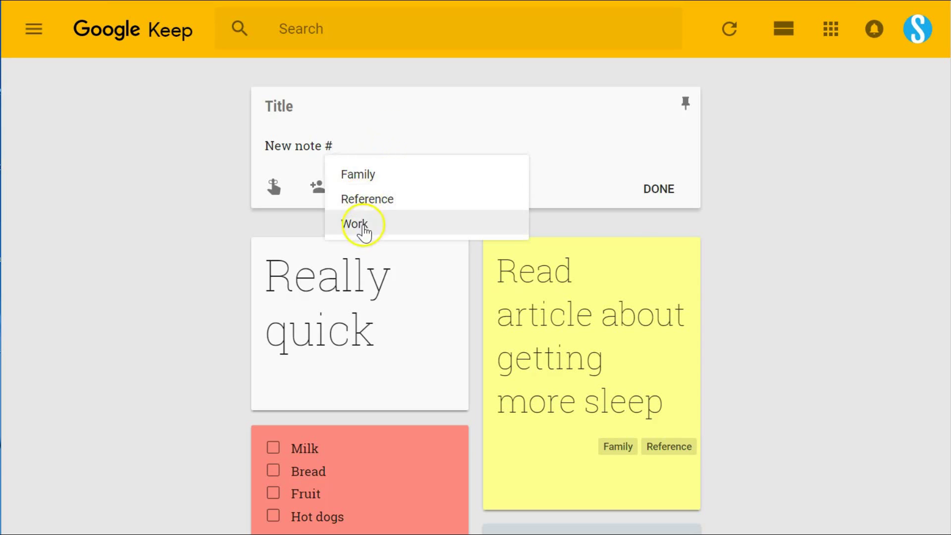
left_click(364, 226)
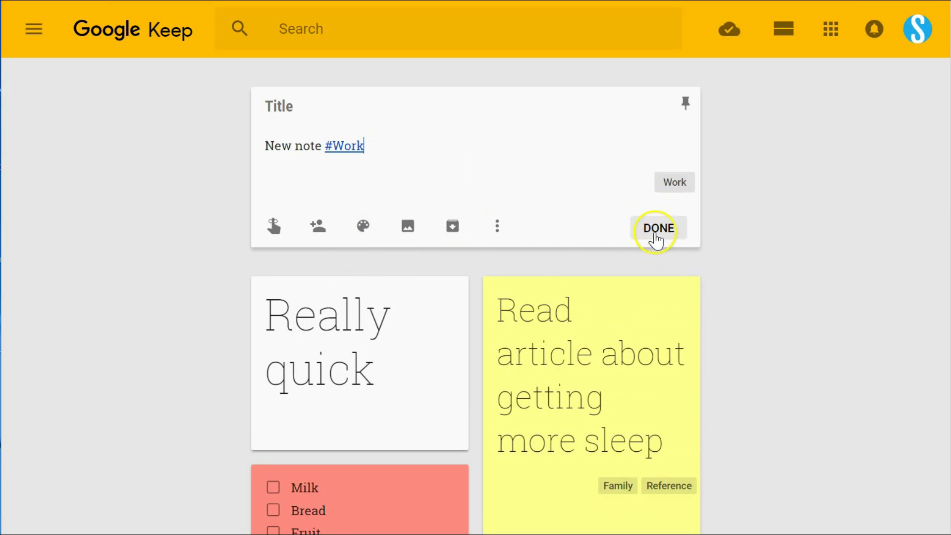
left_click(655, 233)
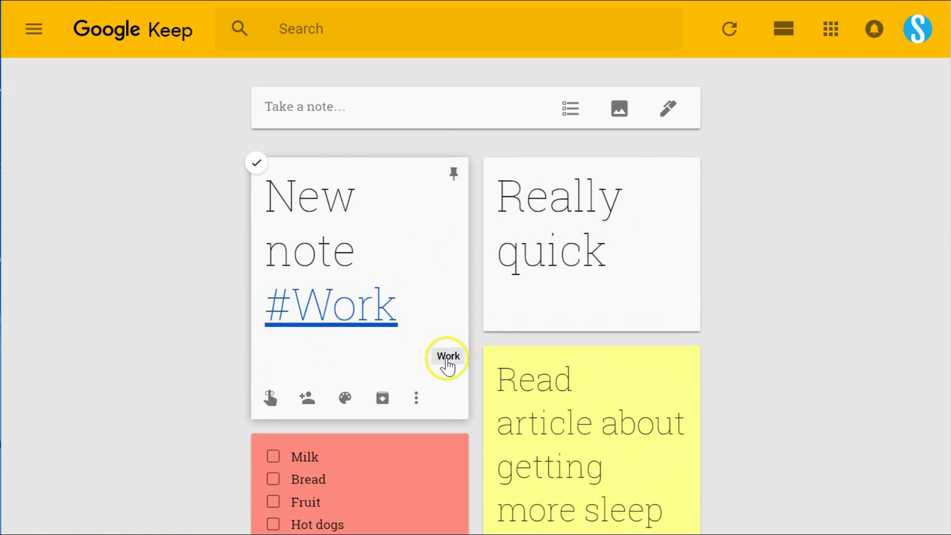
Show the main menu beside the board and look over the upper notes with their labels and colours.
left_click(34, 31)
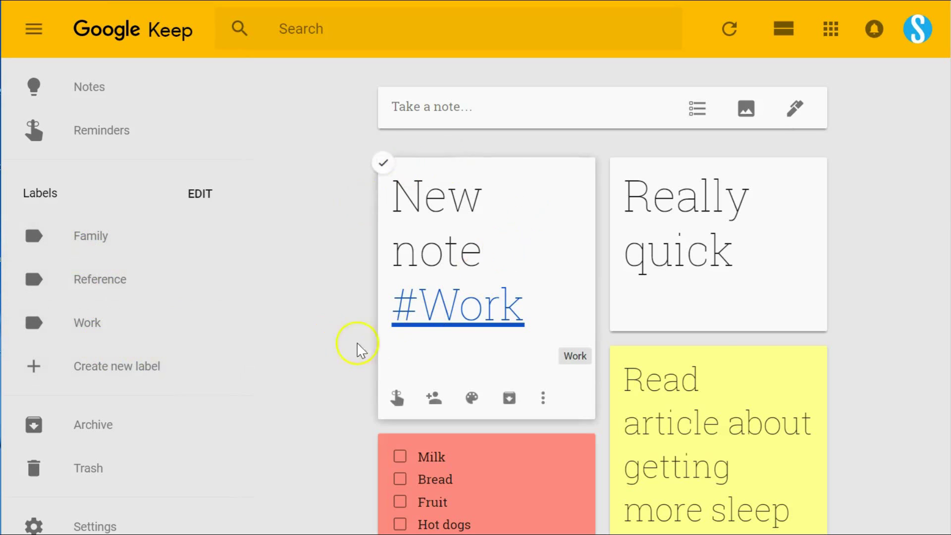
scroll(886, 226, "down", 12)
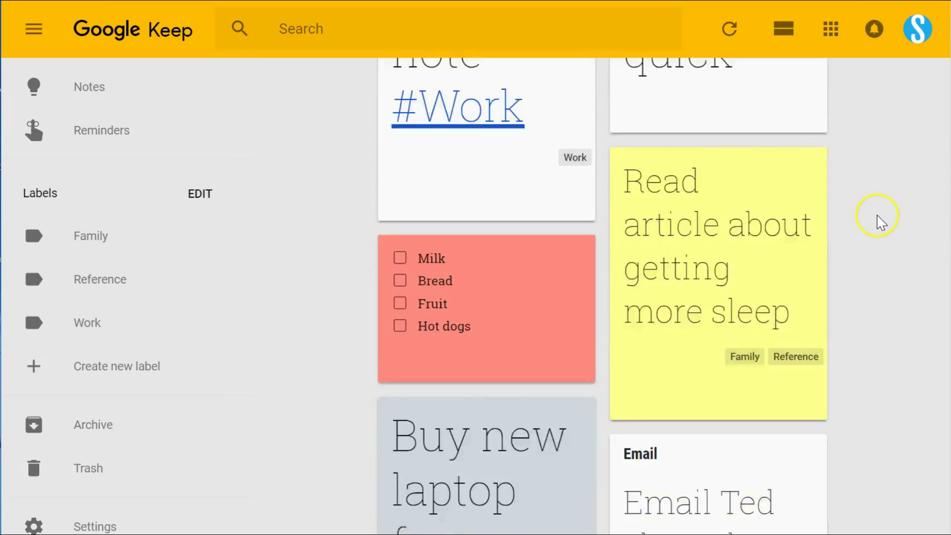
scroll(881, 223, "up", 12)
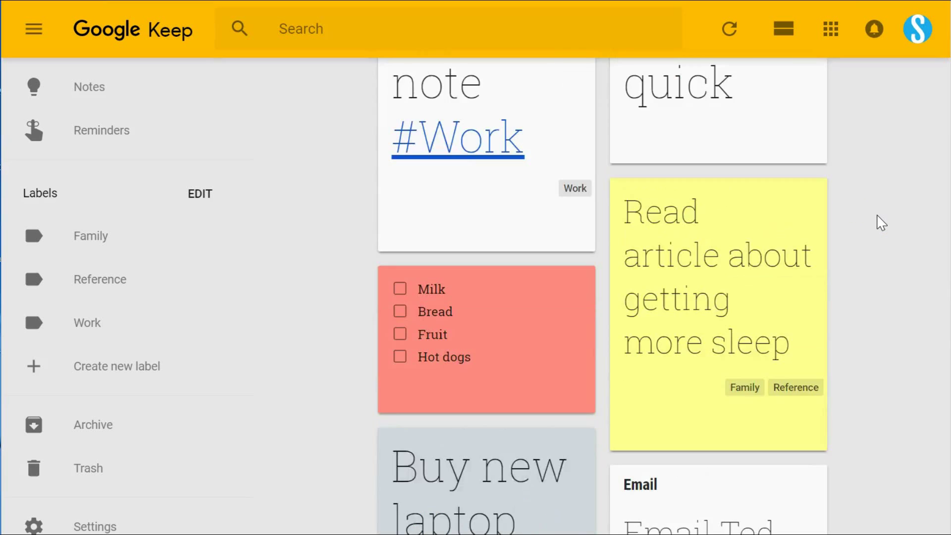
left_click(850, 196)
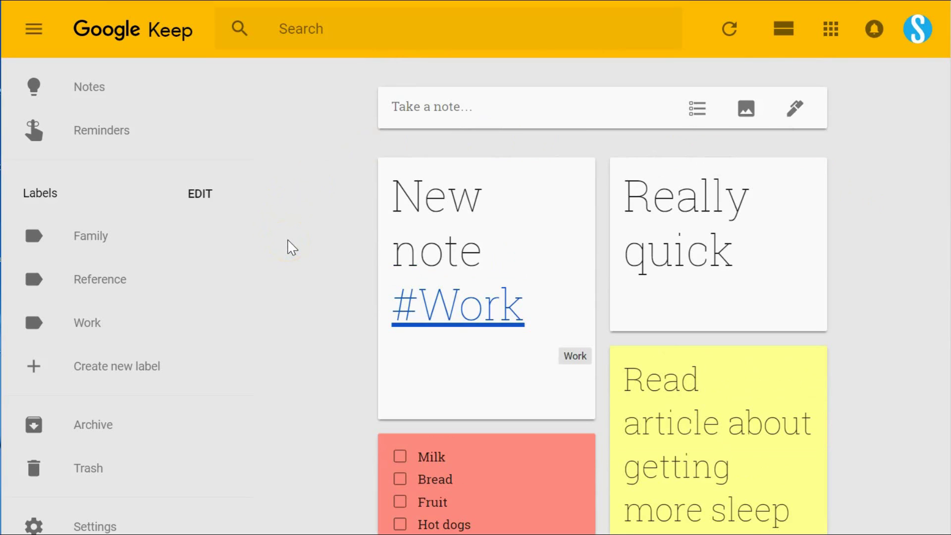
scroll(292, 246, "down", 7)
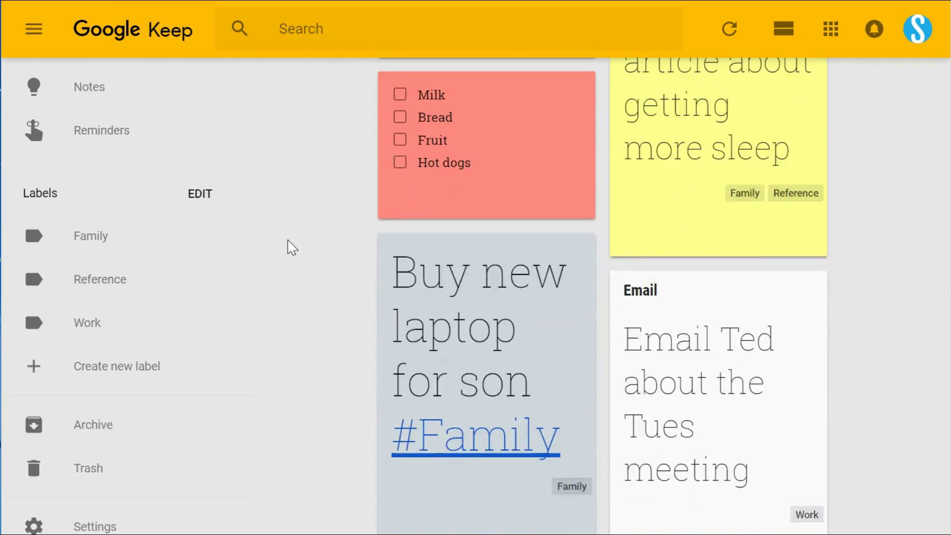
scroll(292, 247, "up", 4)
scroll(290, 246, "up", 4)
scroll(286, 246, "down", 4)
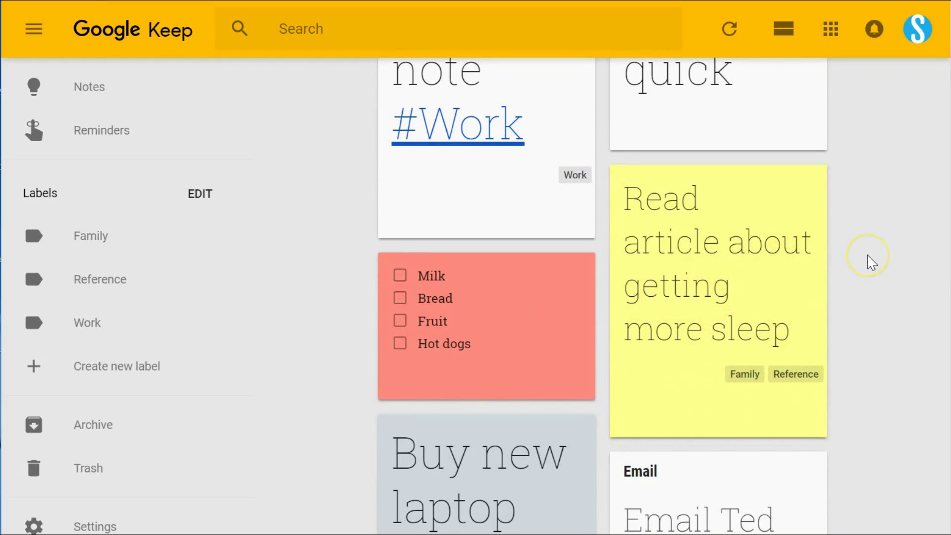
scroll(872, 263, "down", 4)
scroll(872, 263, "up", 4)
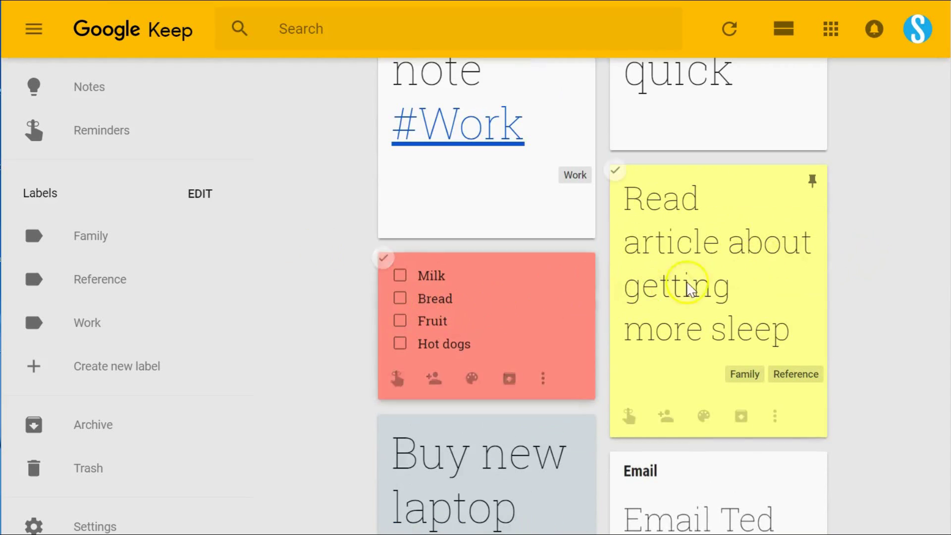
Change the colour of the Email note about the Tuesday meeting to yellow.
scroll(594, 285, "down", 10)
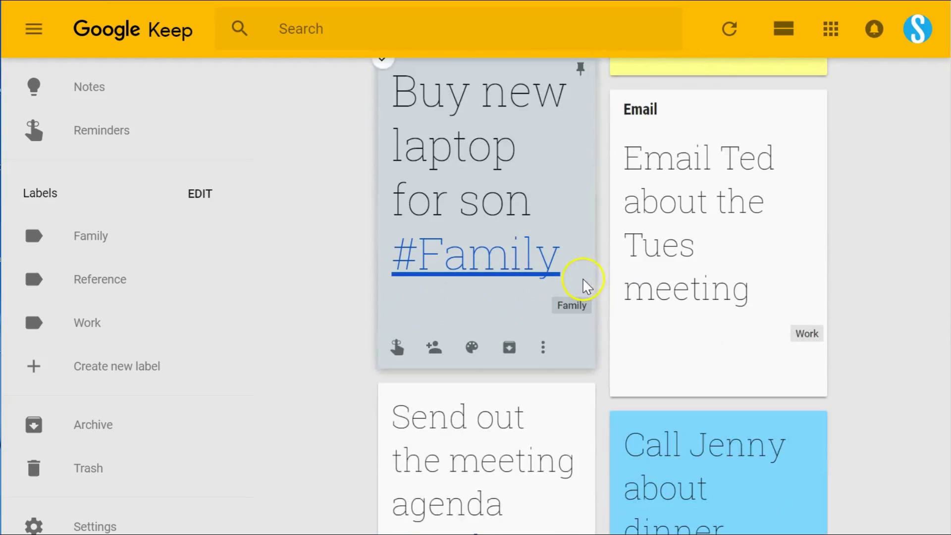
scroll(733, 361, "up", 4)
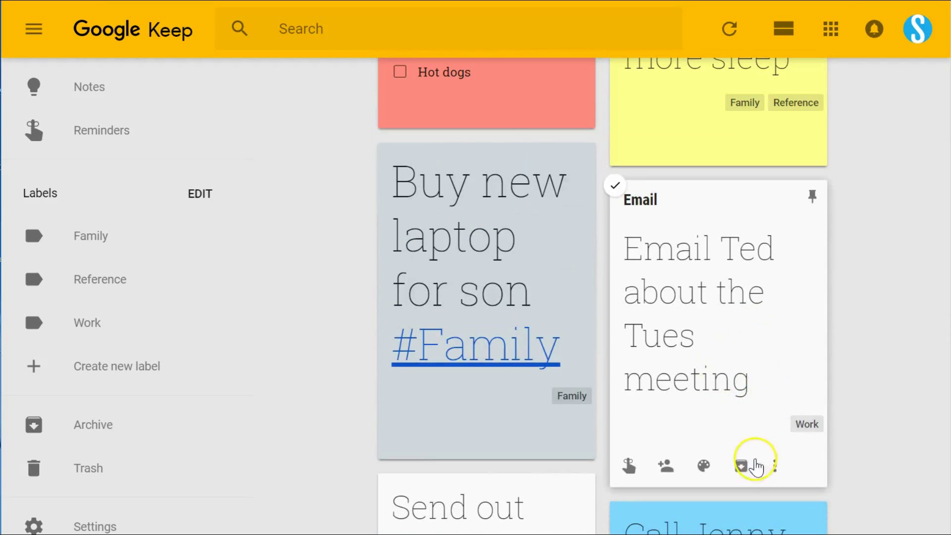
mouse_move(712, 470)
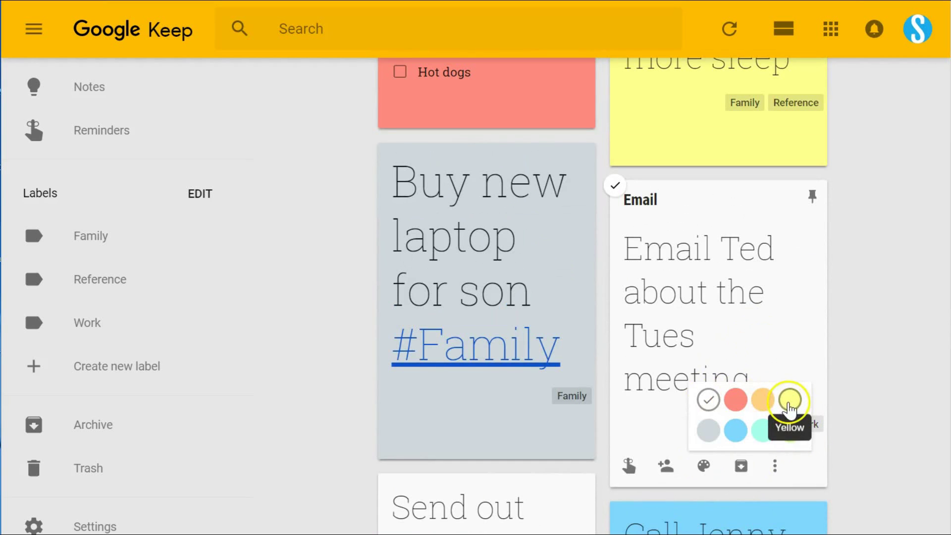
left_click(789, 401)
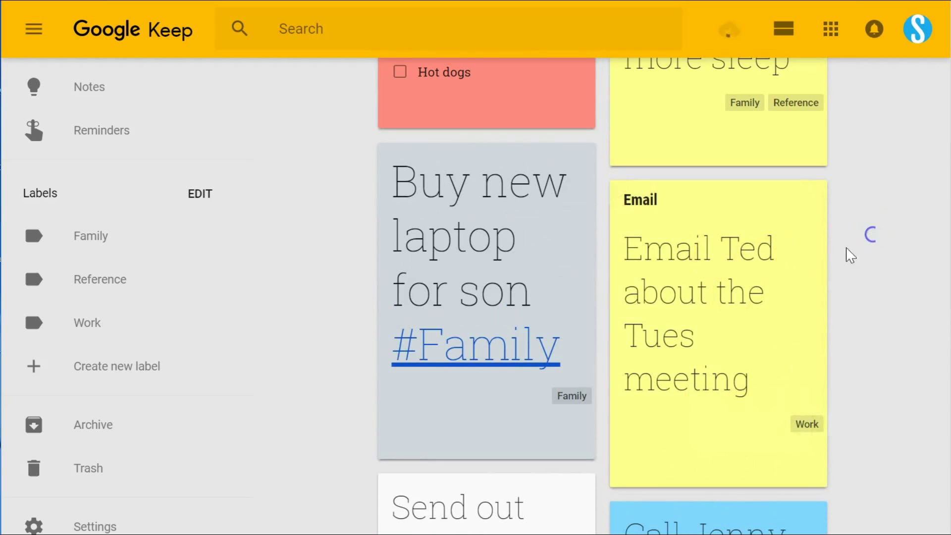
Compare the colours of the notes across the board, from the newest note down to the image note.
scroll(793, 262, "up", 4)
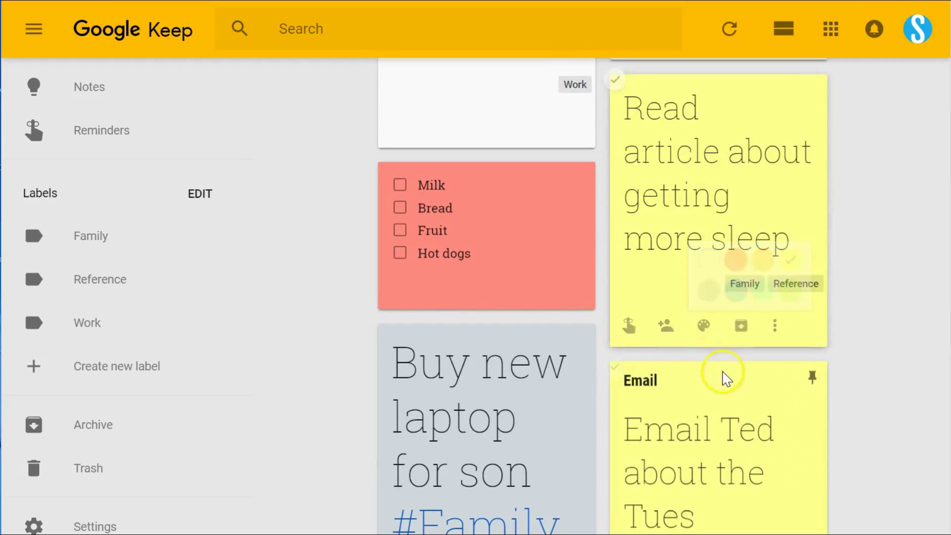
scroll(723, 378, "down", 3)
scroll(745, 342, "up", 3)
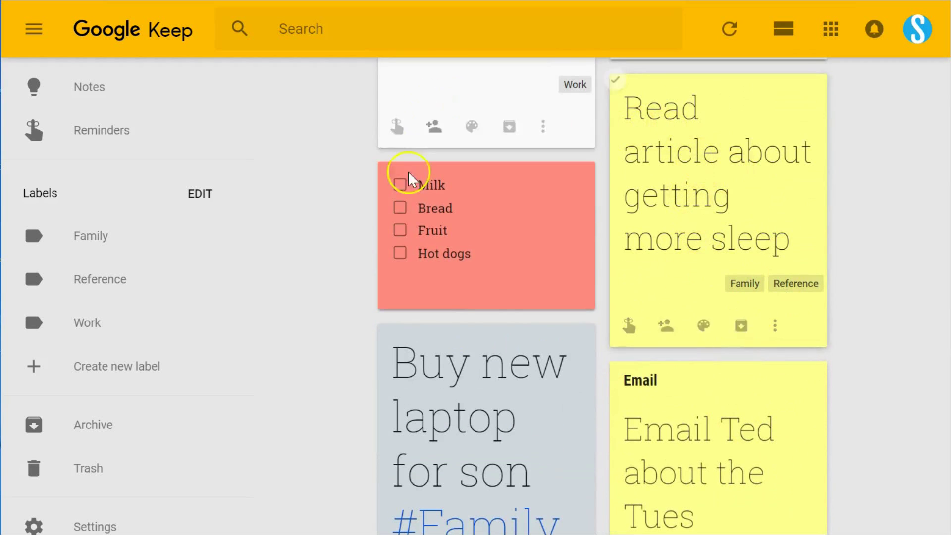
scroll(842, 302, "down", 6)
scroll(853, 304, "up", 10)
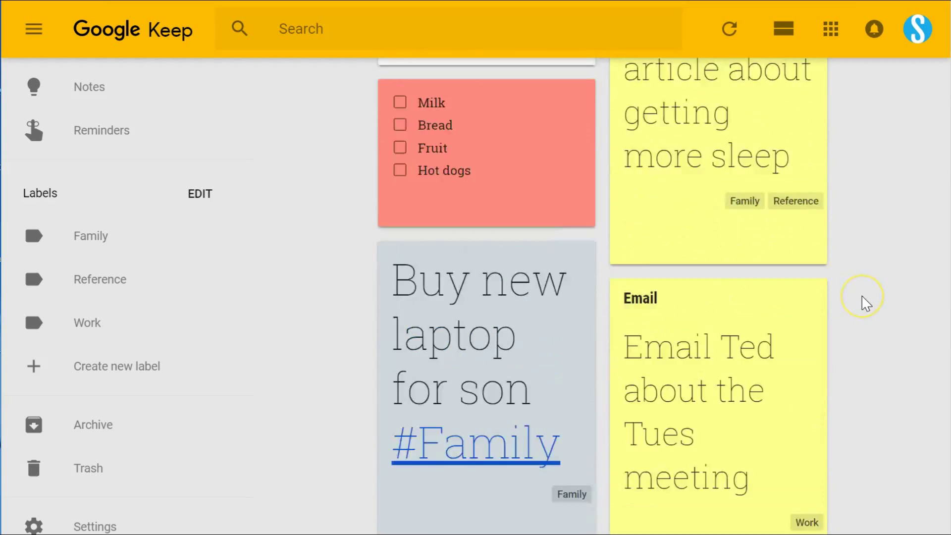
scroll(866, 304, "down", 3)
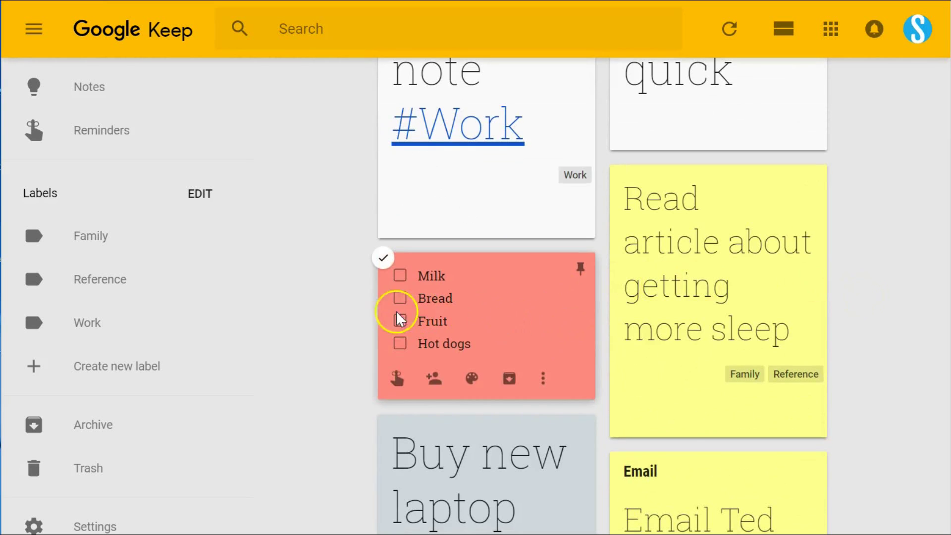
scroll(345, 328, "down", 5)
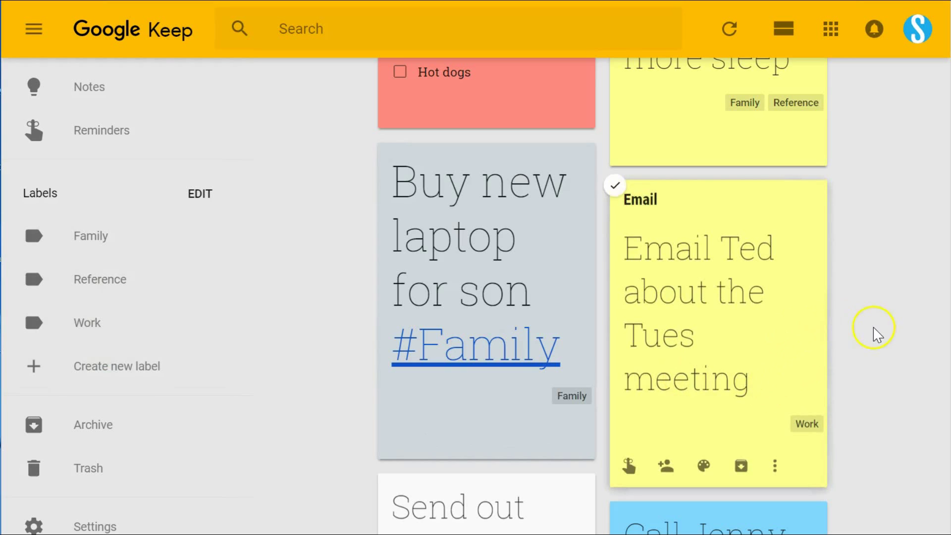
scroll(872, 332, "up", 7)
scroll(872, 340, "up", 2)
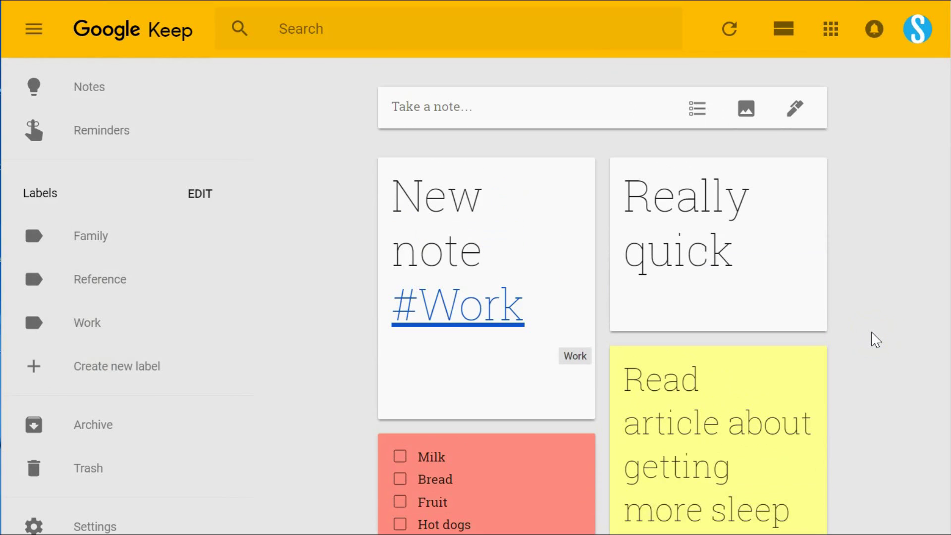
scroll(876, 340, "down", 2)
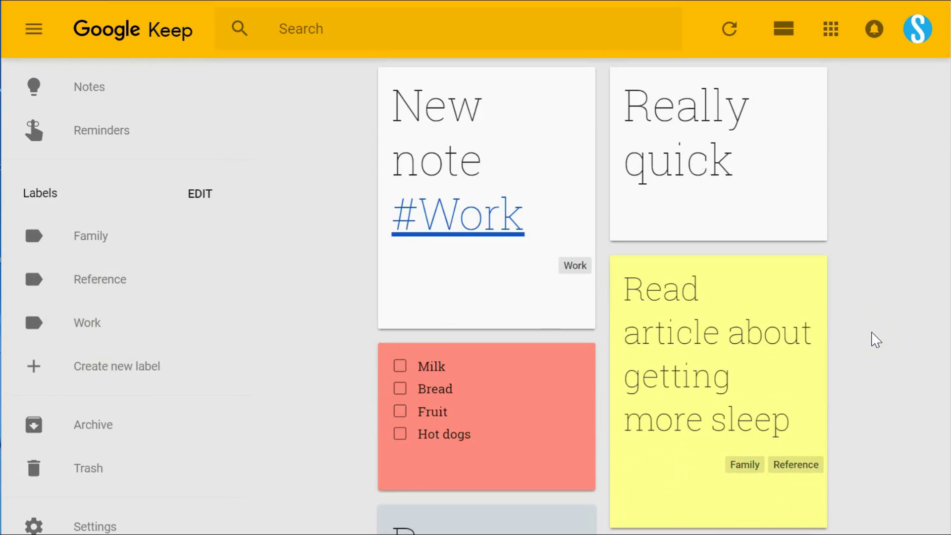
scroll(873, 337, "down", 7)
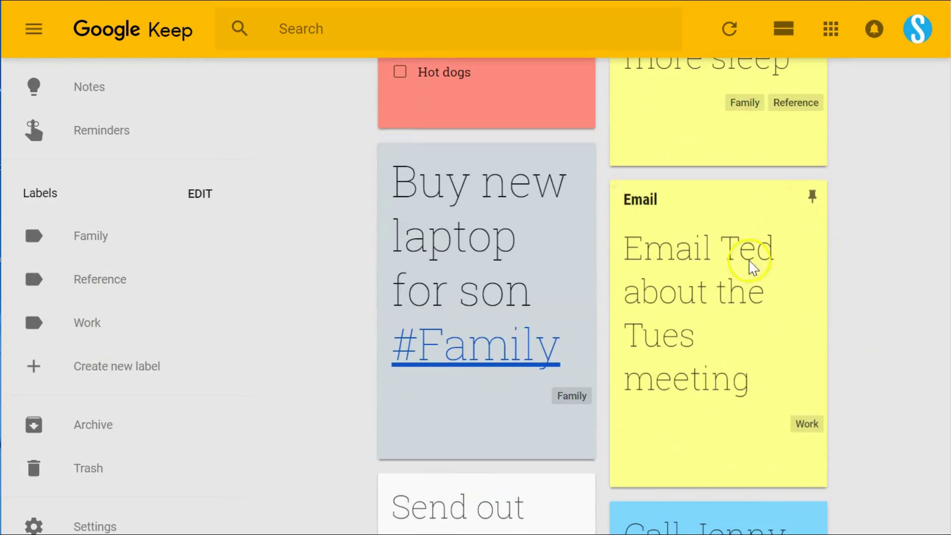
scroll(747, 295, "down", 5)
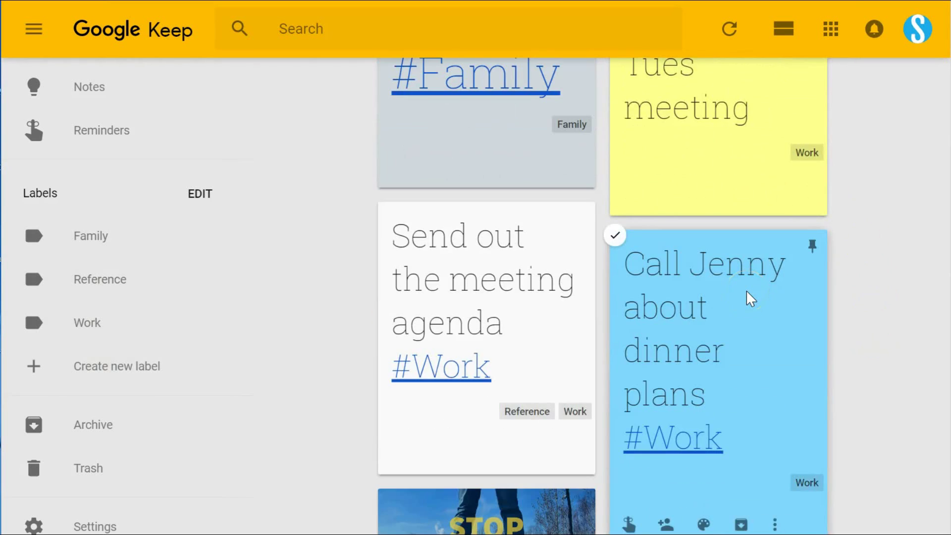
scroll(746, 290, "down", 3)
scroll(744, 293, "up", 17)
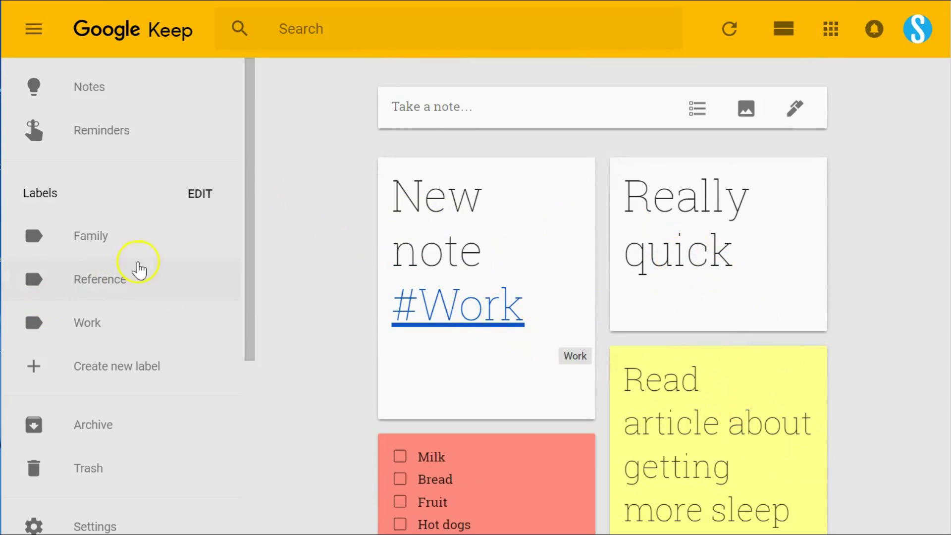
Look over the main menu's entries, from the label list down to the help and keyboard shortcut entries.
scroll(679, 350, "down", 5)
scroll(684, 347, "up", 5)
mouse_move(704, 310)
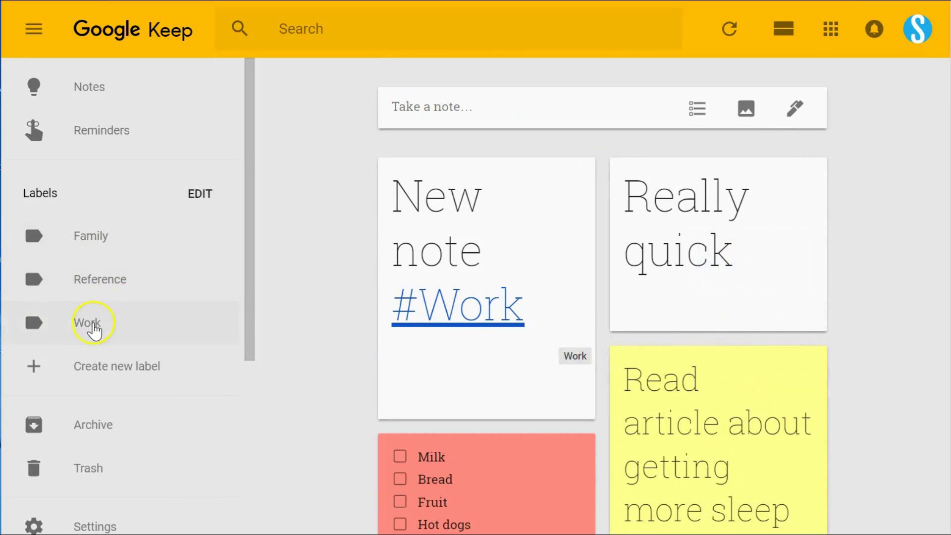
scroll(96, 252, "down", 5)
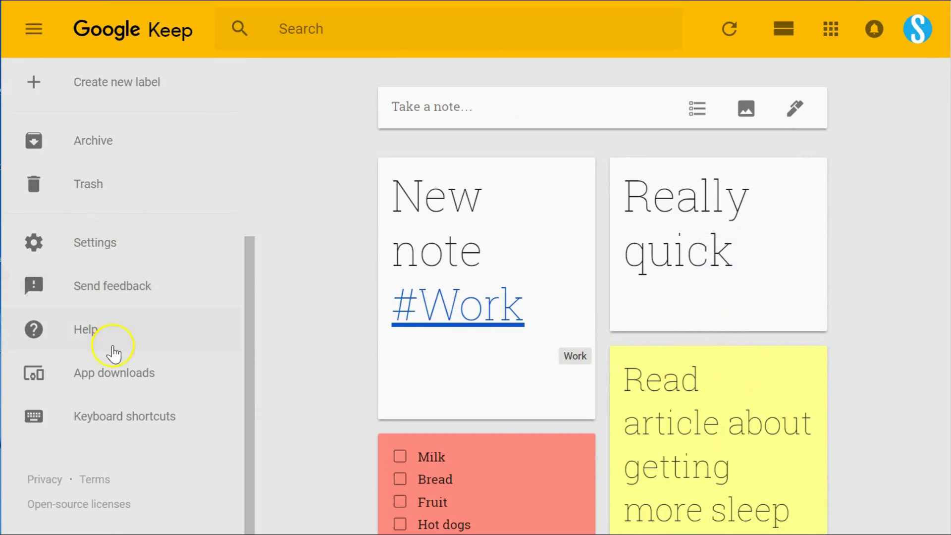
scroll(112, 349, "up", 5)
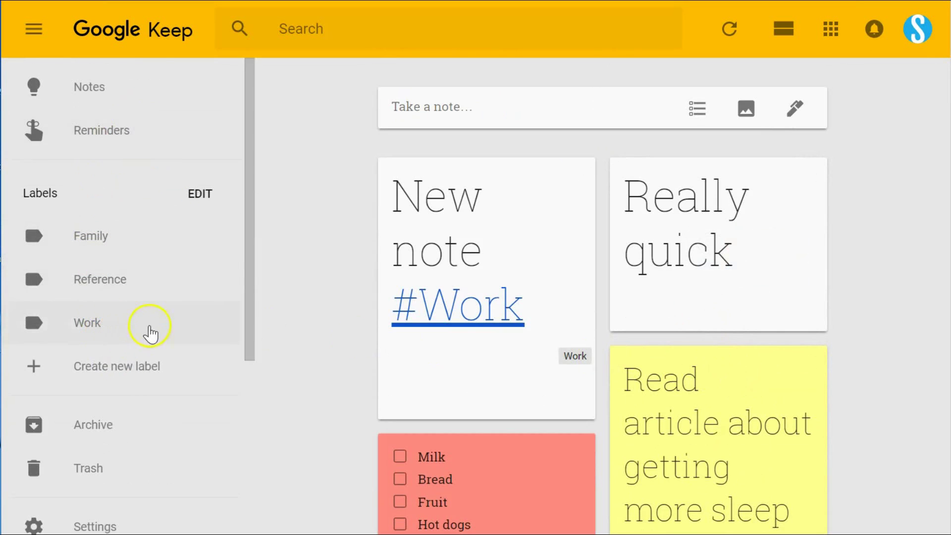
Look through the search filters for types, labels, things and colours, and filter the notes by yellow.
left_click(307, 28)
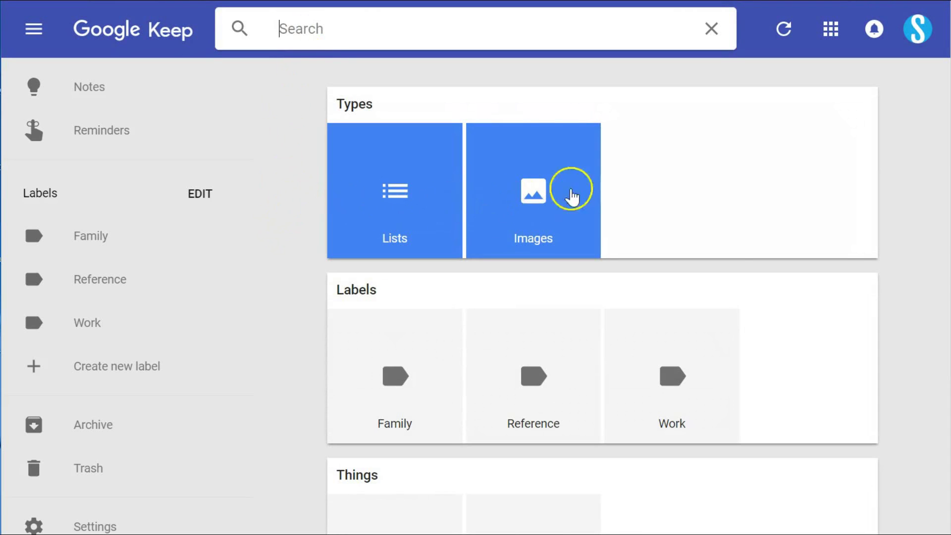
scroll(302, 247, "down", 2)
scroll(301, 250, "down", 1)
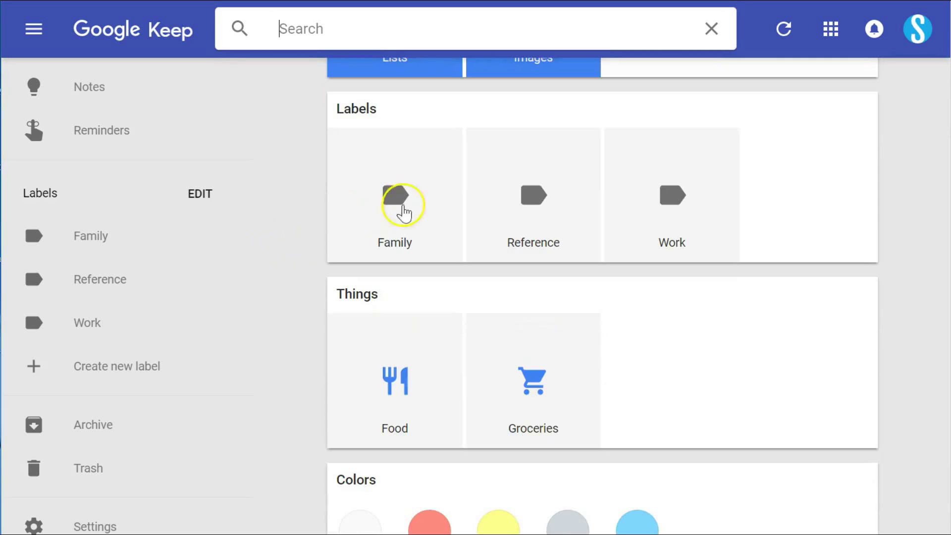
scroll(297, 255, "down", 1)
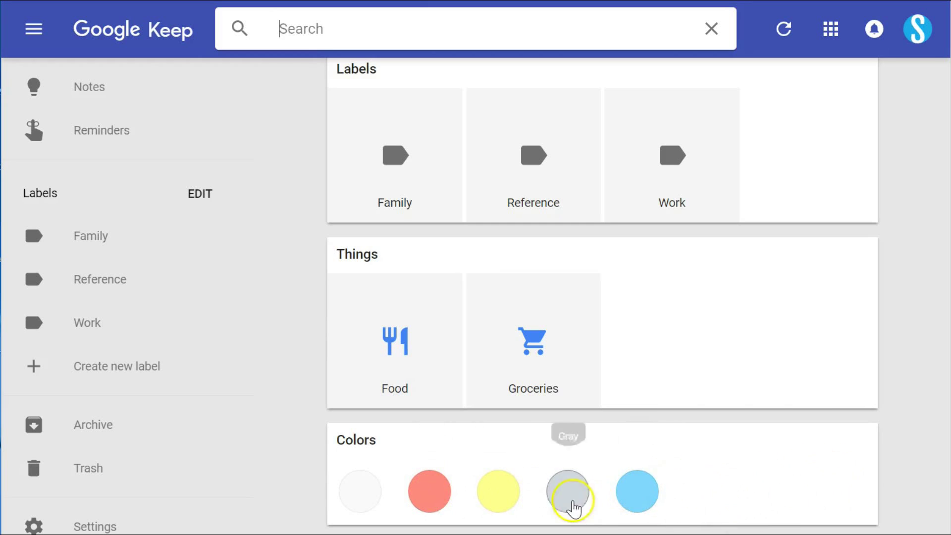
left_click(498, 501)
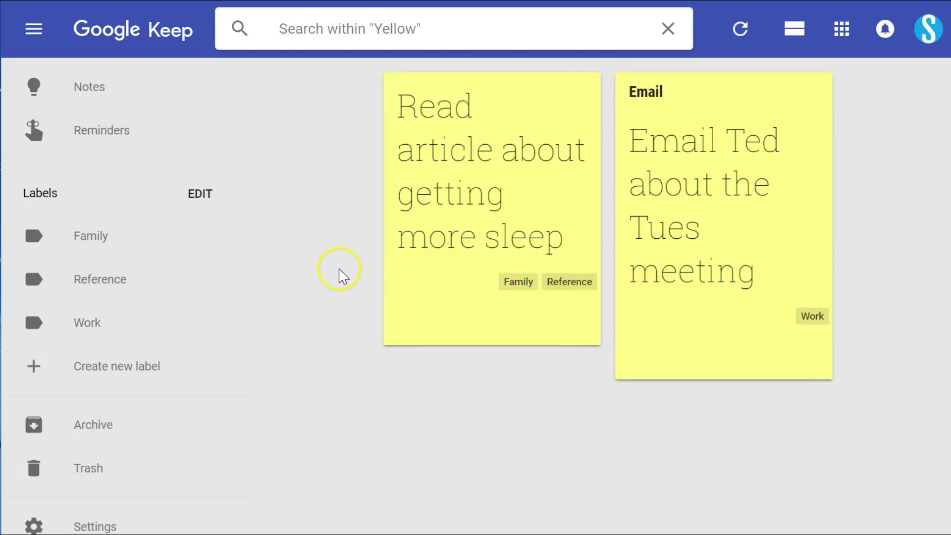
Return to the full notes board and show the main menu beside it.
left_click(101, 90)
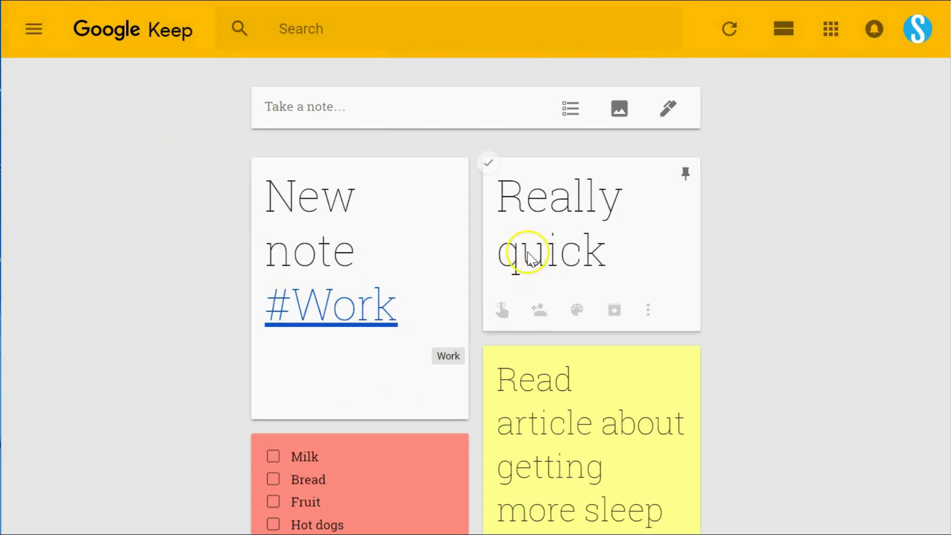
left_click(32, 29)
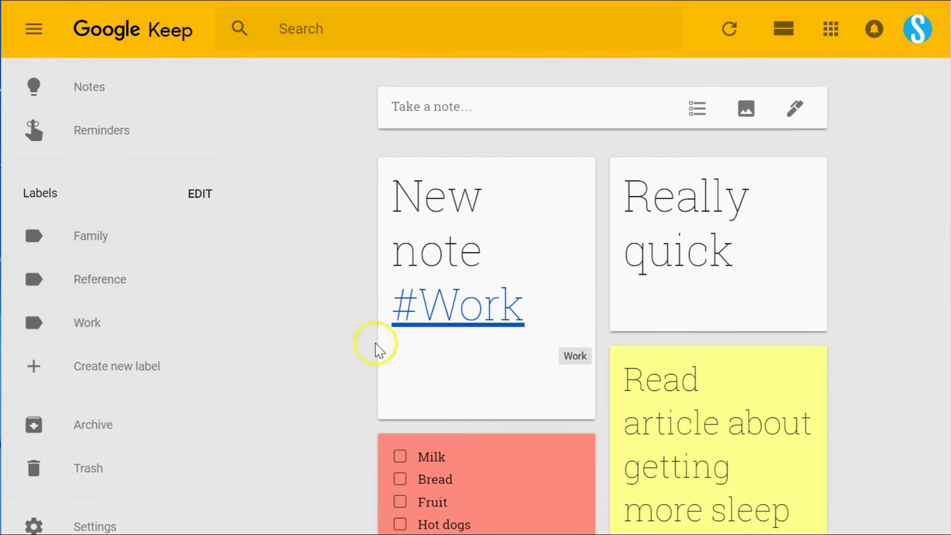
Look over the notes on the board with their colours and labels, from the newest down to the meeting agenda note.
scroll(411, 347, "down", 5)
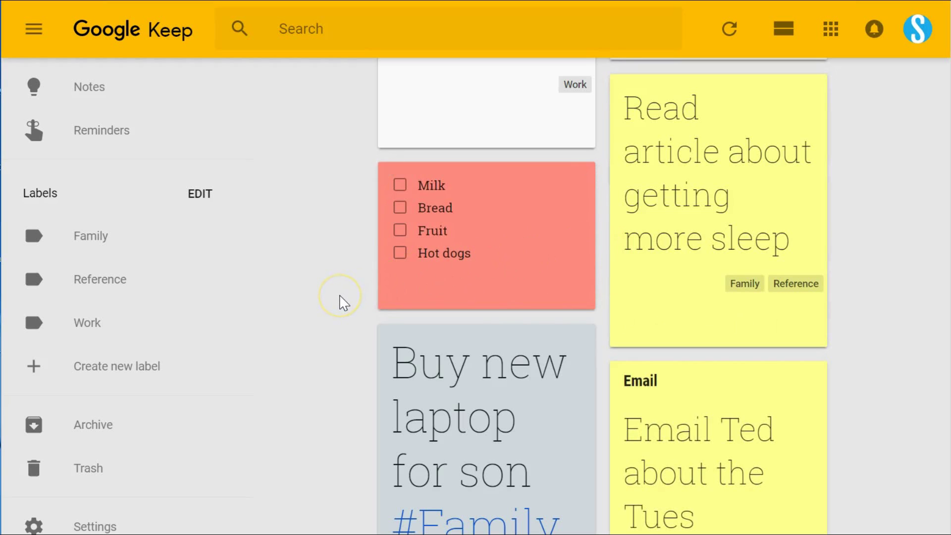
scroll(344, 302, "down", 5)
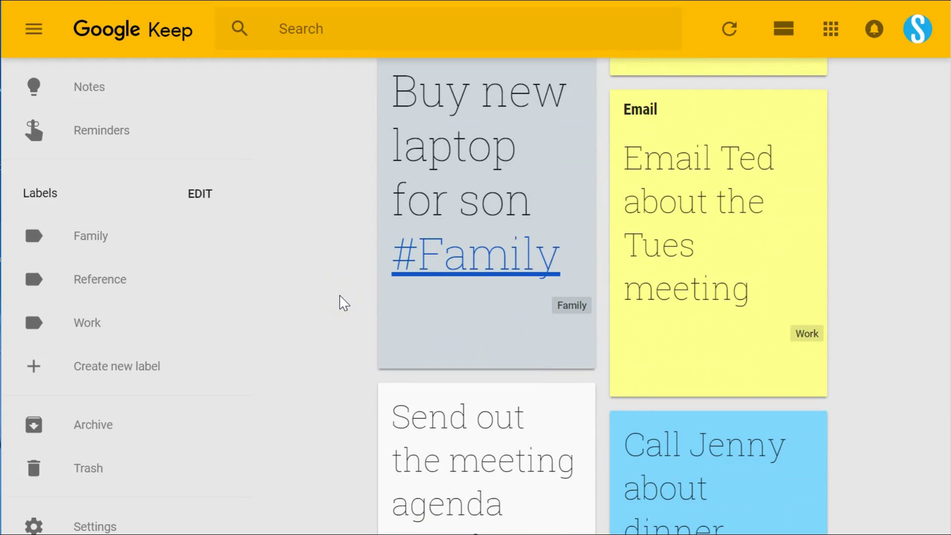
scroll(345, 302, "up", 7)
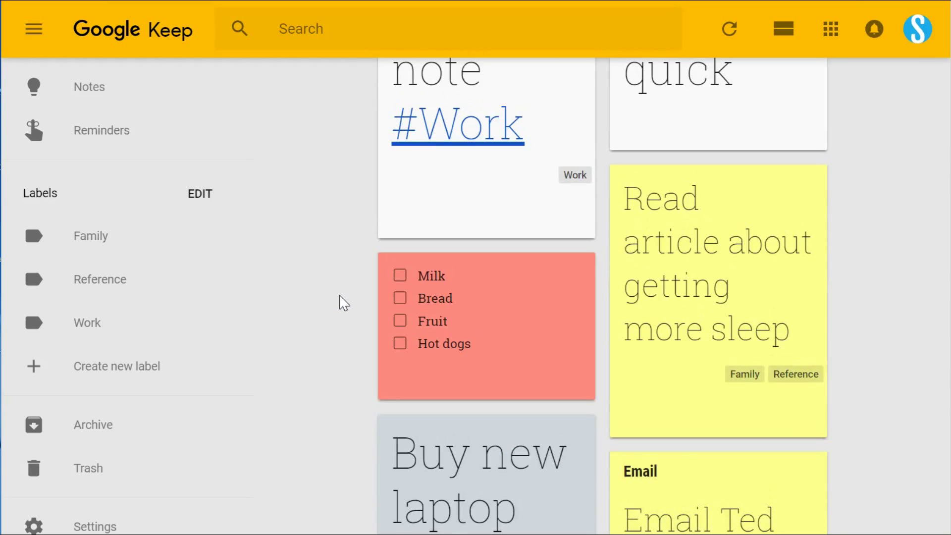
scroll(345, 302, "up", 4)
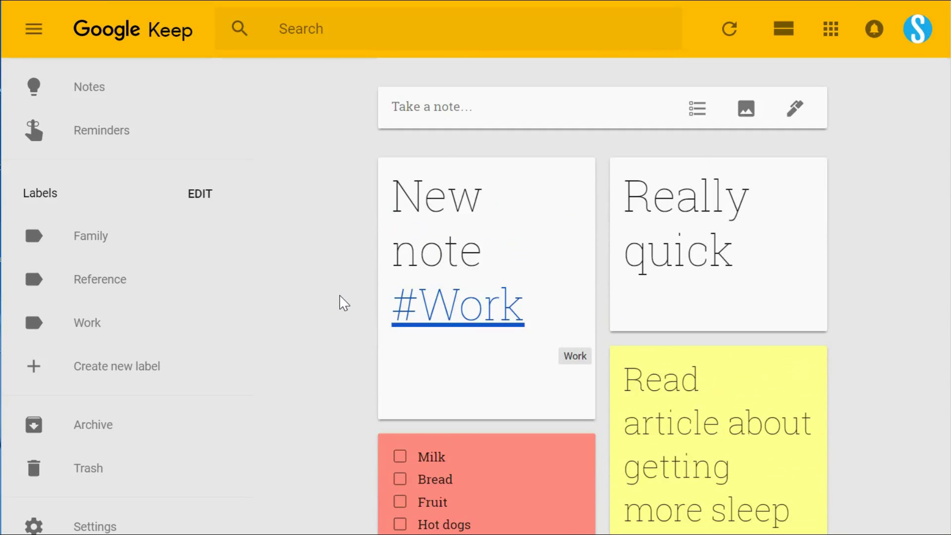
scroll(344, 302, "down", 3)
scroll(344, 302, "up", 1)
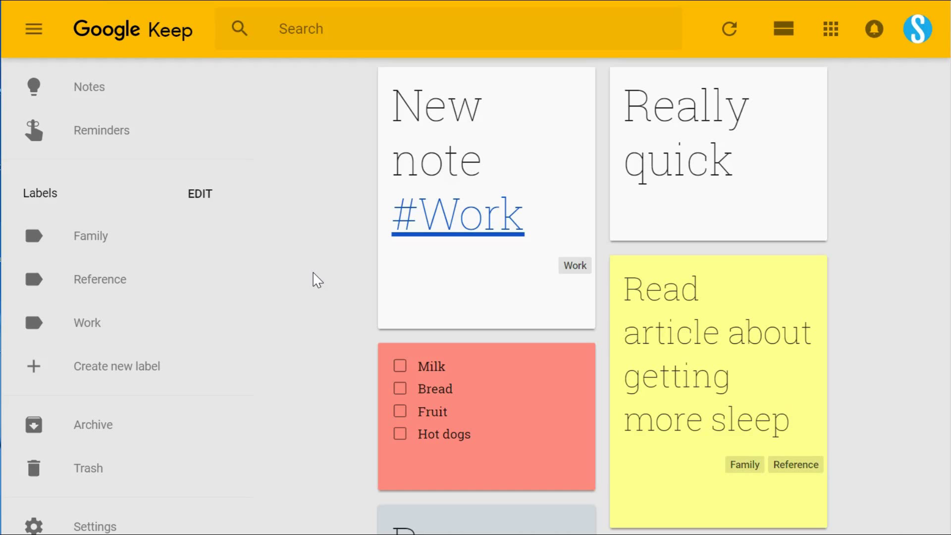
scroll(327, 310, "down", 4)
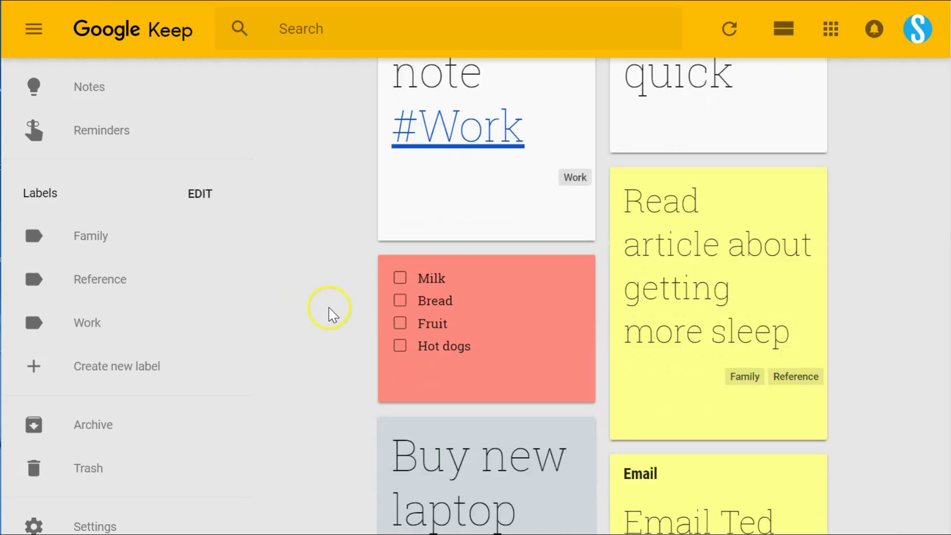
scroll(331, 313, "up", 2)
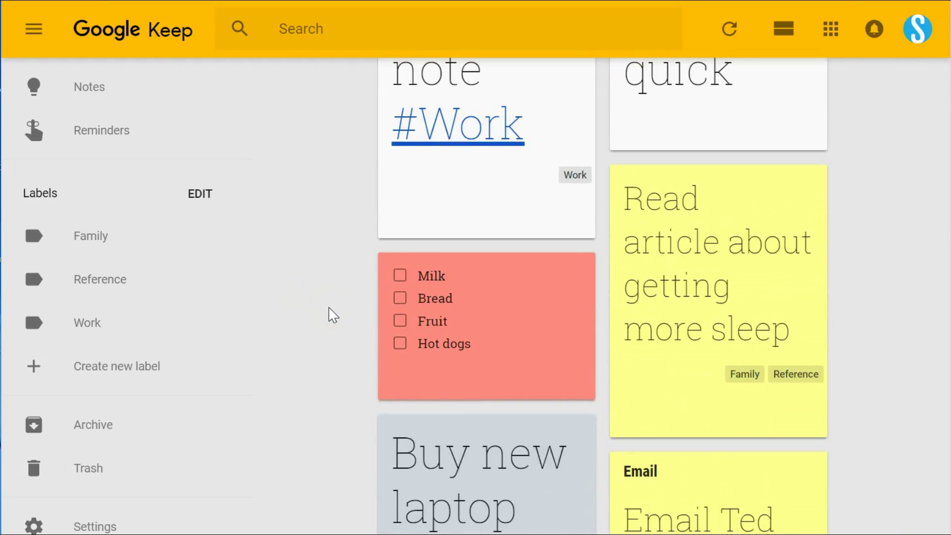
scroll(329, 315, "down", 3)
scroll(332, 315, "down", 3)
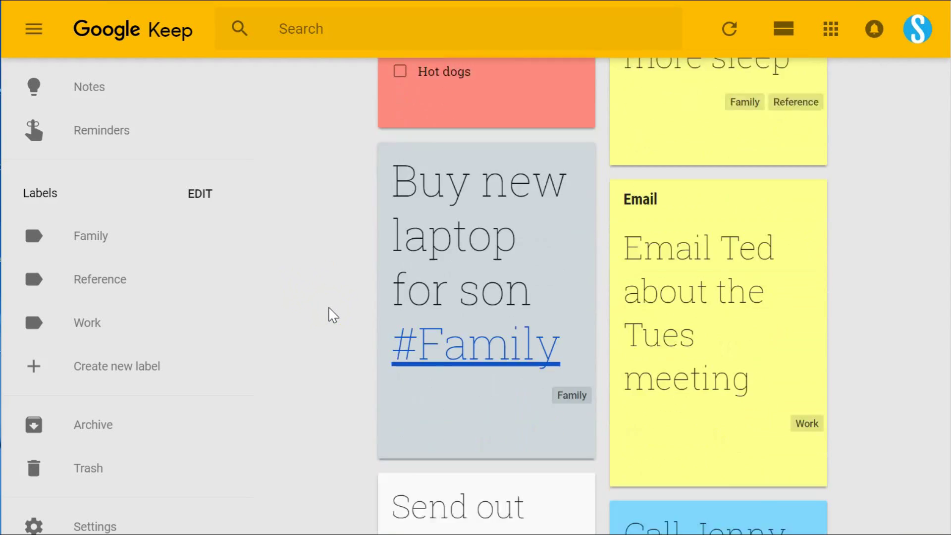
scroll(332, 315, "up", 4)
scroll(333, 315, "up", 4)
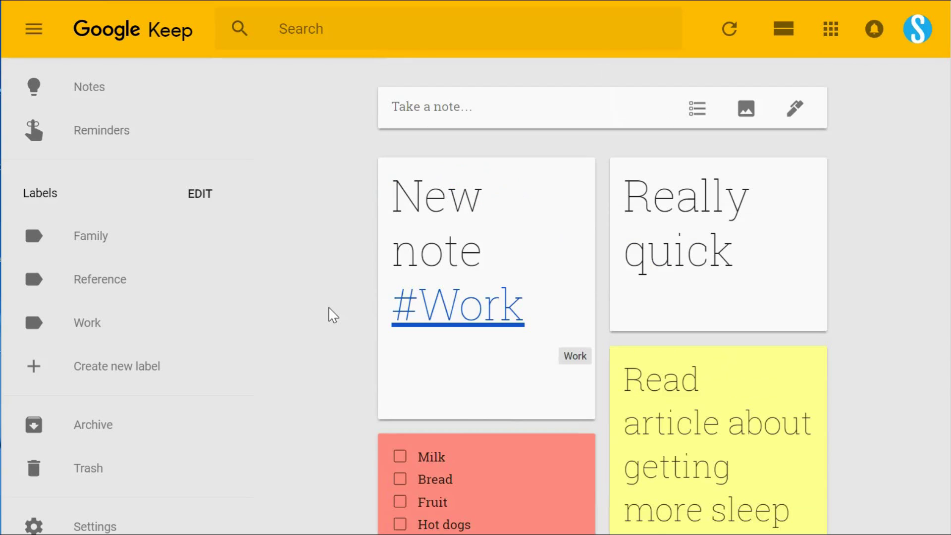